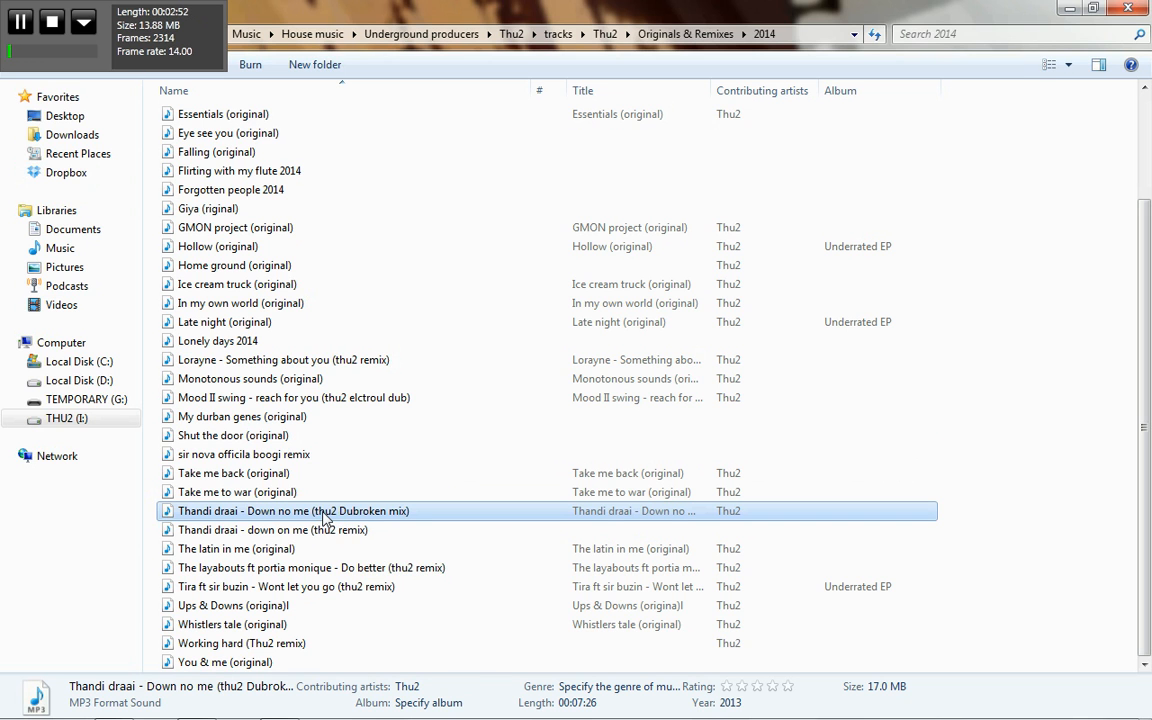
# Open "Thandi draai - Down no me (thu2 Dubroken mix)" and start playing it at about half volume.
pyautogui.doubleClick(325, 513)
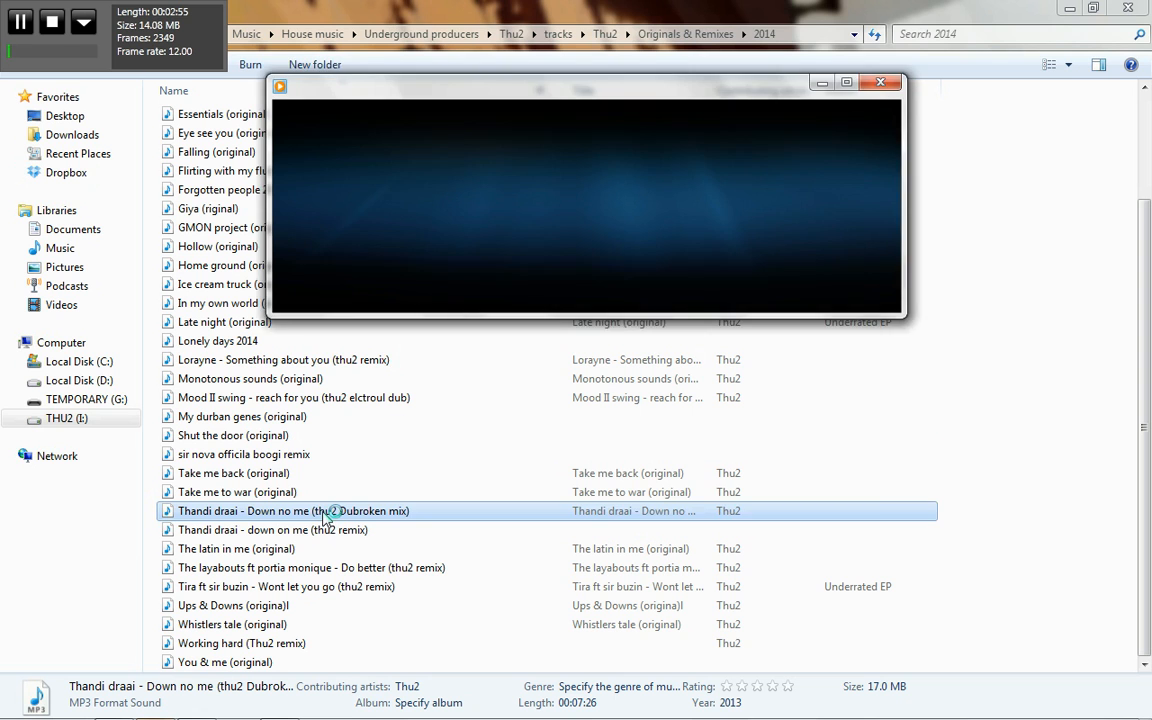
pyautogui.click(584, 290)
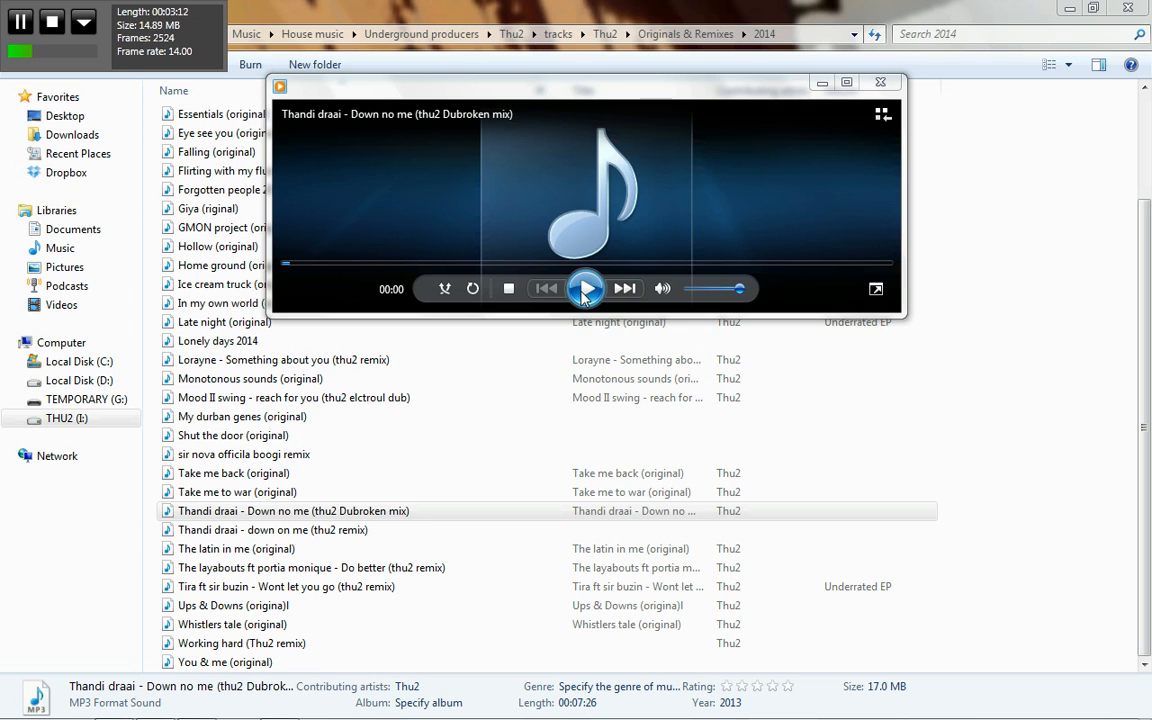
pyautogui.click(720, 290)
pyautogui.click(585, 288)
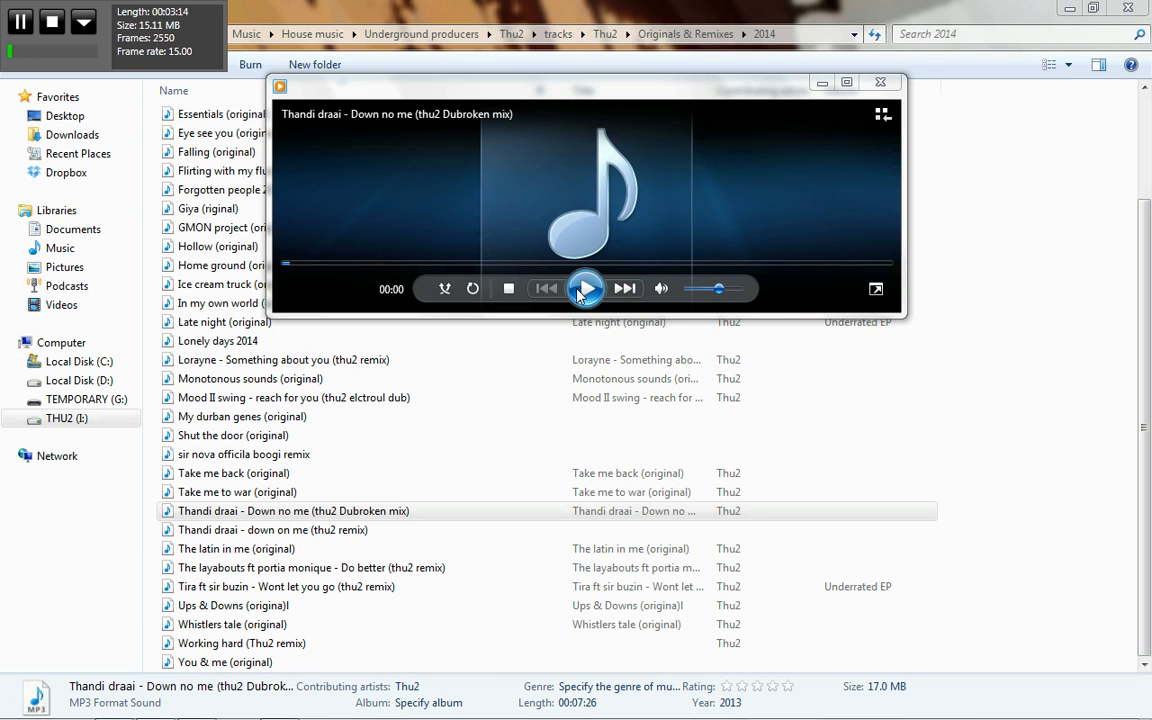
# Listen to passages of the Dubroken mix up to about 4:25, raising the playback volume.
pyautogui.click(520, 264)
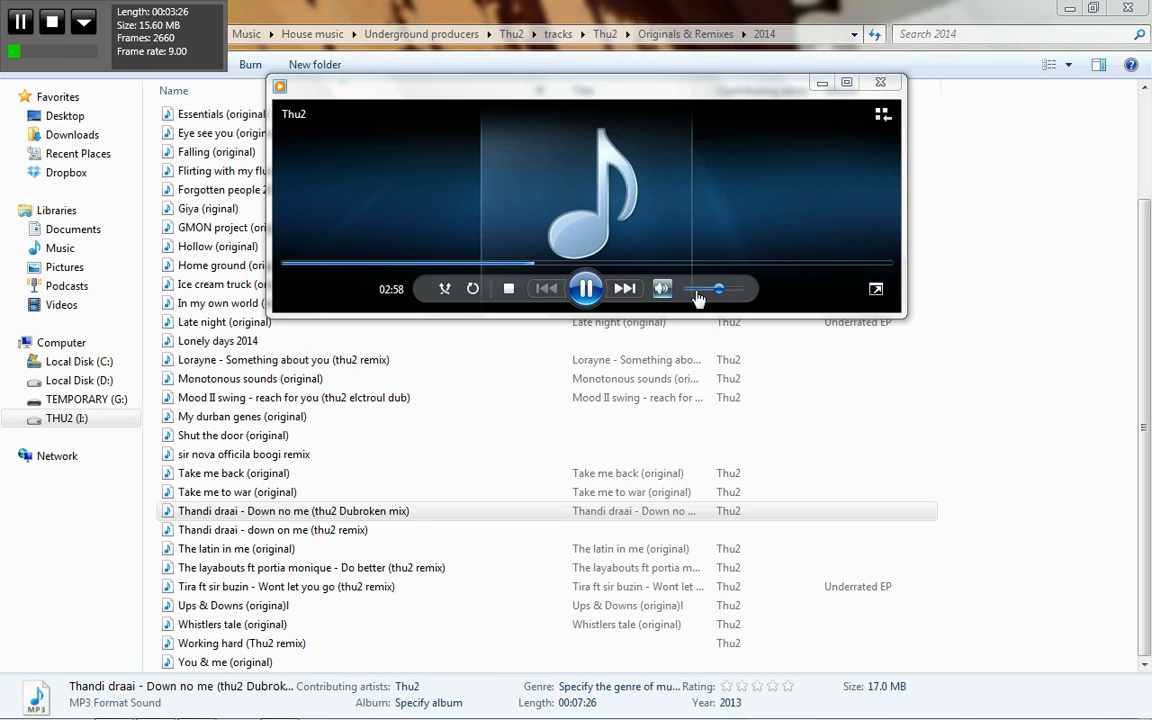
pyautogui.moveTo(720, 290); pyautogui.dragTo(738, 302)
pyautogui.click(585, 264)
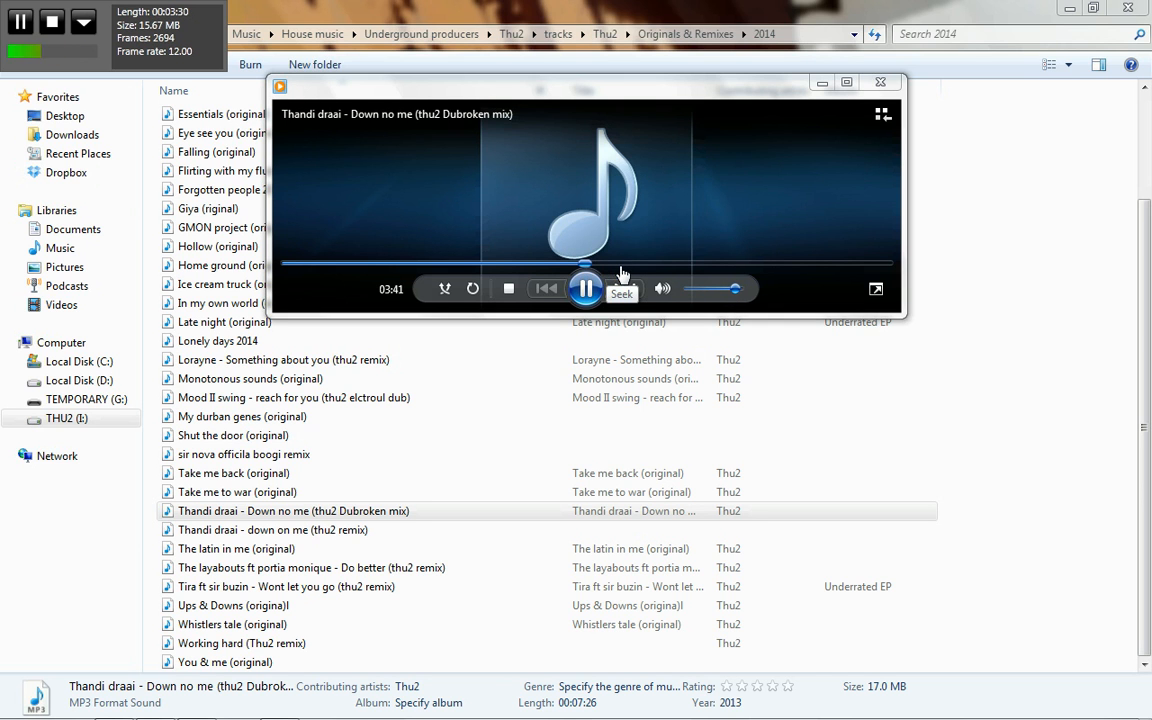
pyautogui.click(621, 266)
pyautogui.click(639, 266)
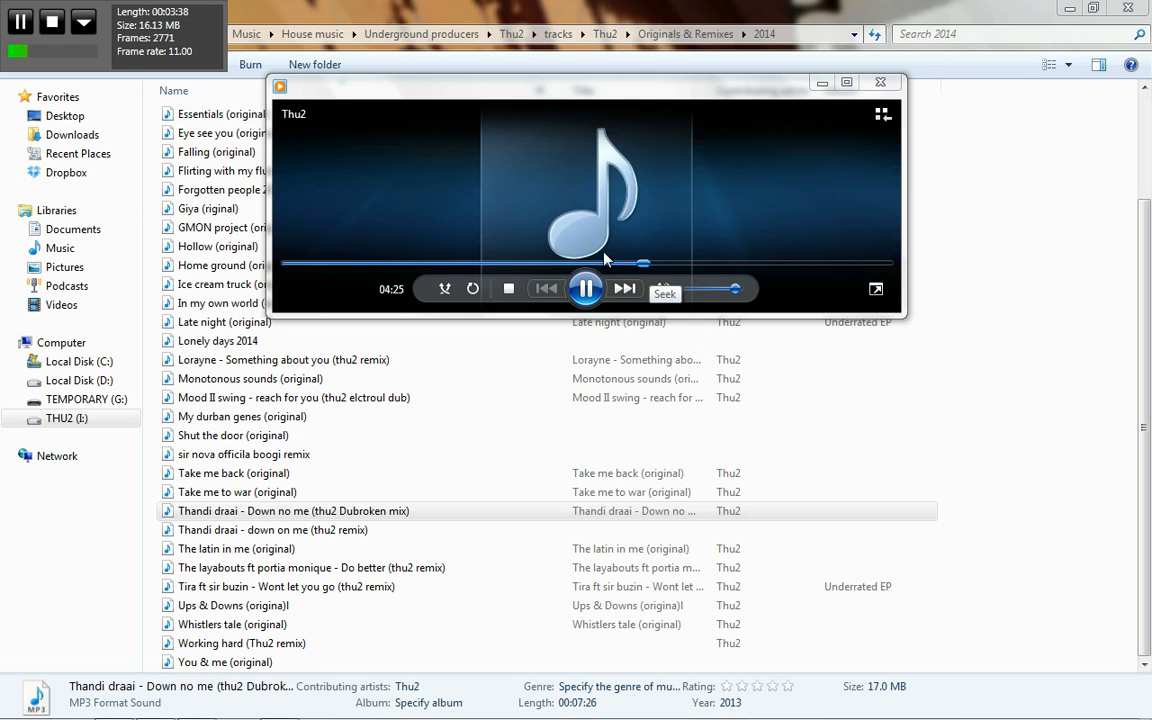
# Browse drive THU2 (I:) to the "2013 0nwards" folder in Music, House music, Unmixed.
pyautogui.click(126, 420)
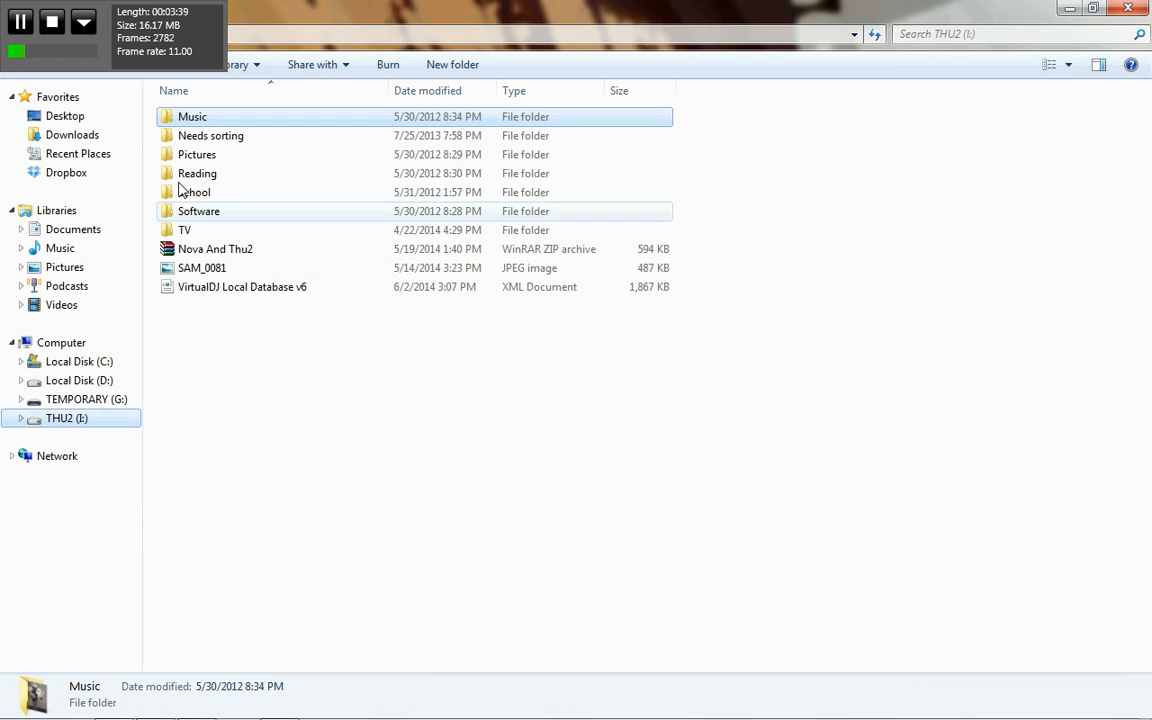
pyautogui.doubleClick(180, 119)
pyautogui.doubleClick(198, 157)
pyautogui.doubleClick(205, 213)
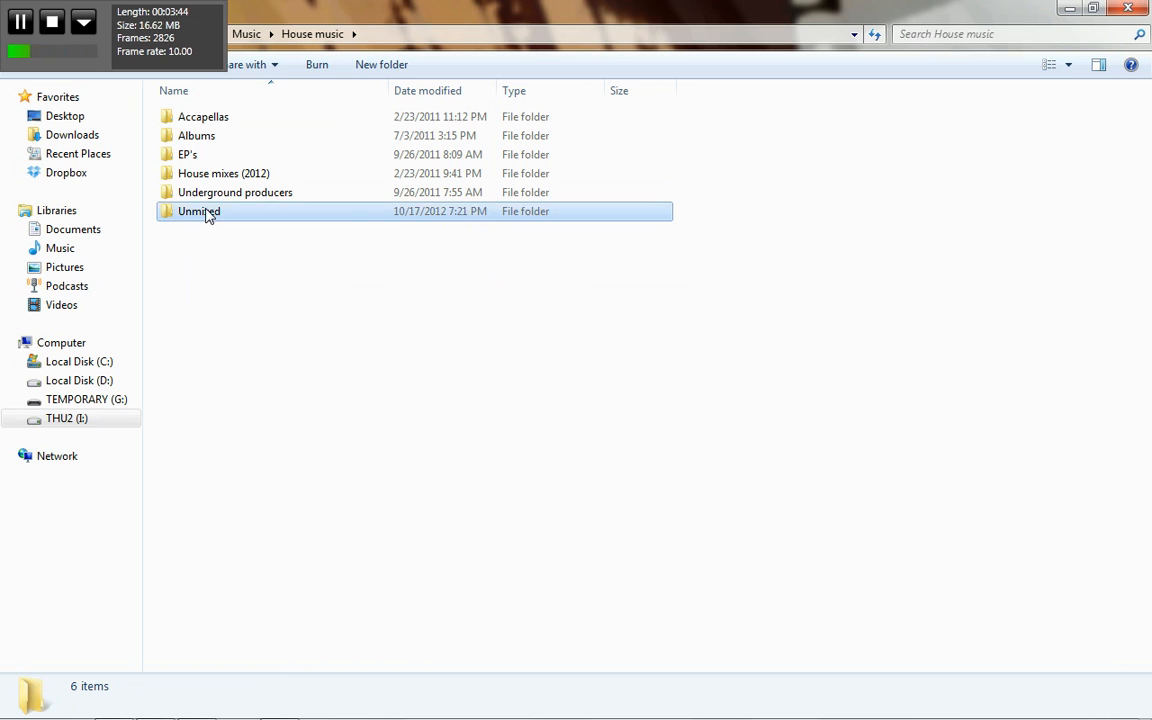
pyautogui.doubleClick(205, 175)
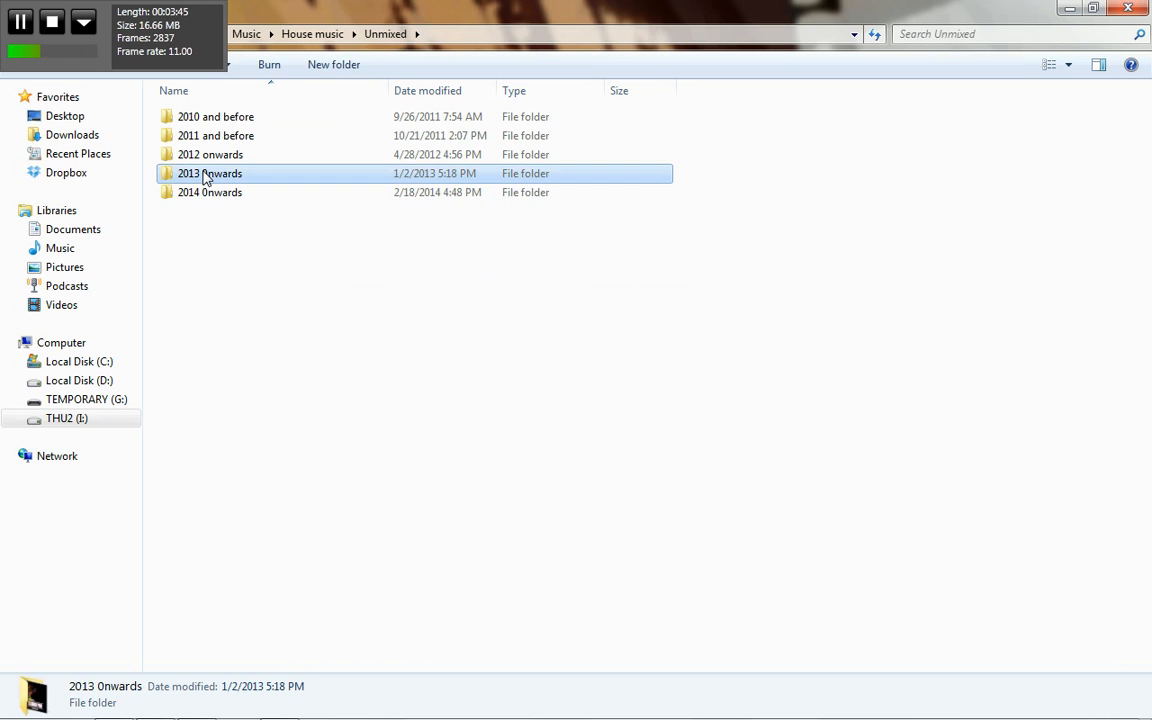
# Search the "2013 0nwards" folder for "down on" and select the track "Thandi Draai ft Thandi Draai- Down on Me".
pyautogui.click(922, 34)
pyautogui.write('down')
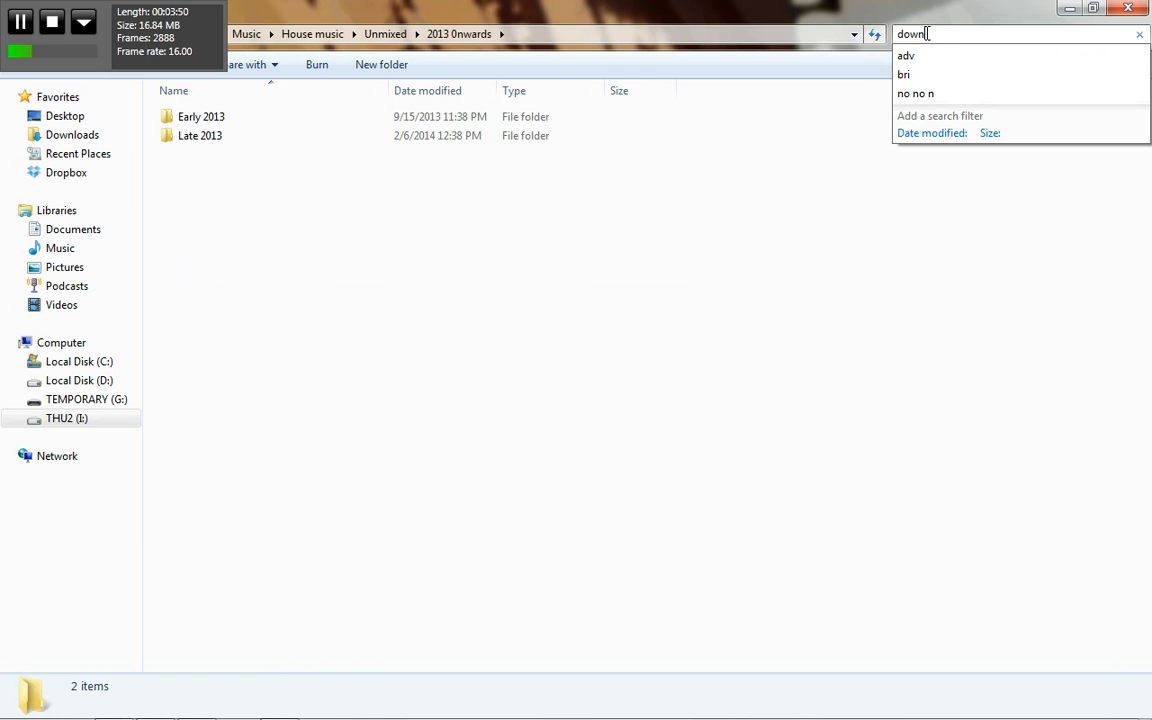
pyautogui.write(' on')
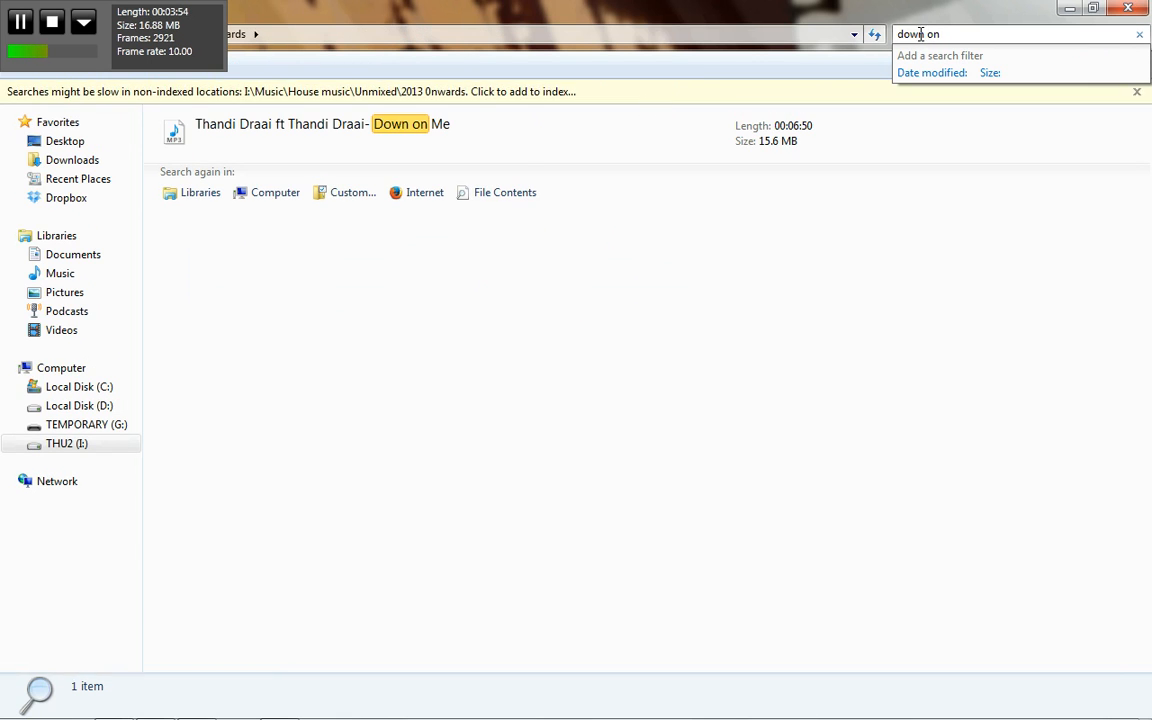
pyautogui.click(378, 141)
pyautogui.doubleClick(378, 141)
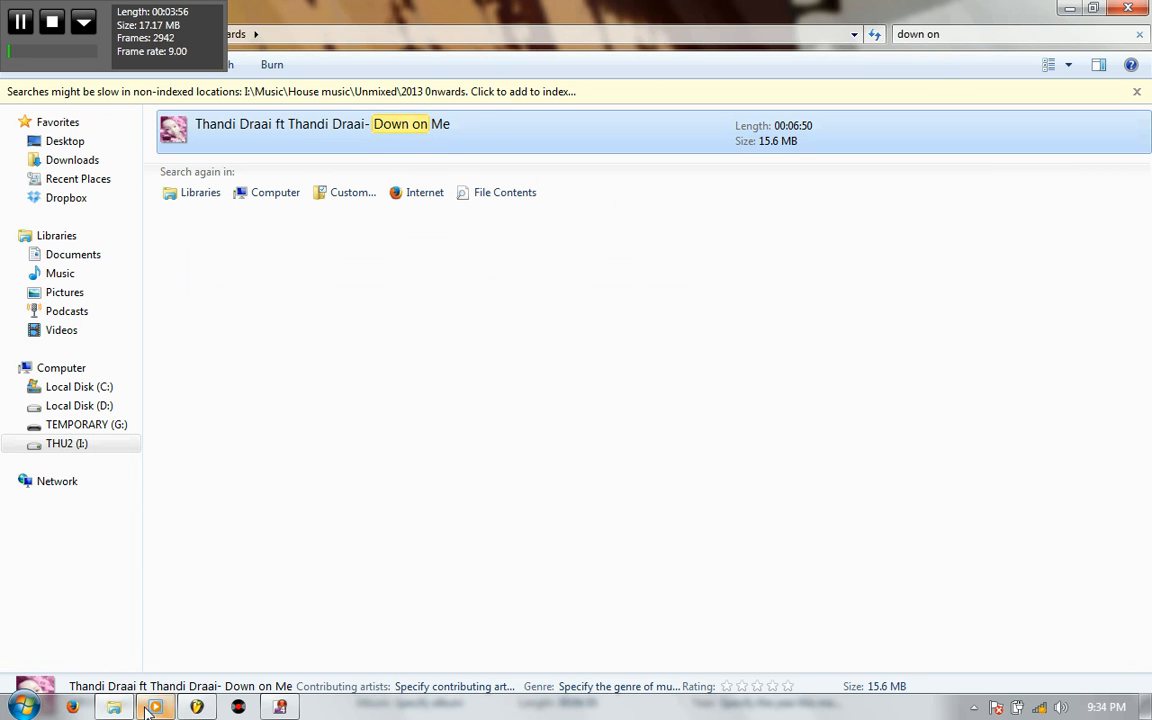
# Pause the Dubroken mix and start playing the original "Thandi Draai ft Thandi Draai- Down on Me" instead.
pyautogui.moveTo(599, 102); pyautogui.dragTo(580, 224)
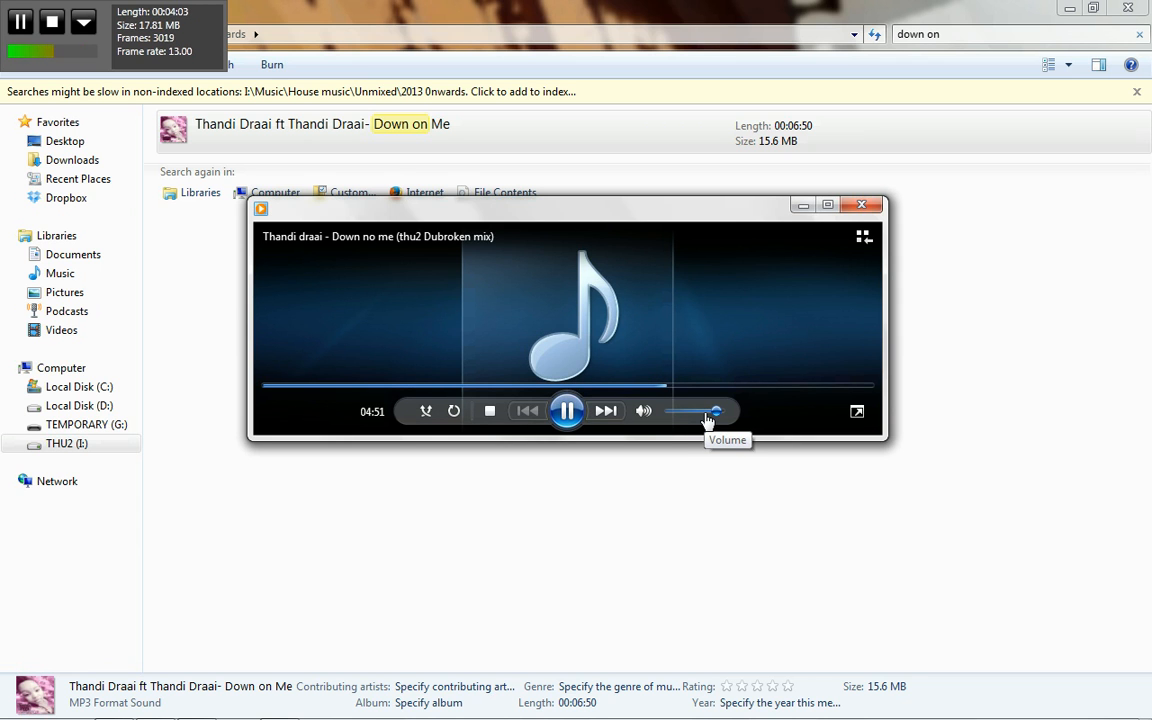
pyautogui.click(567, 411)
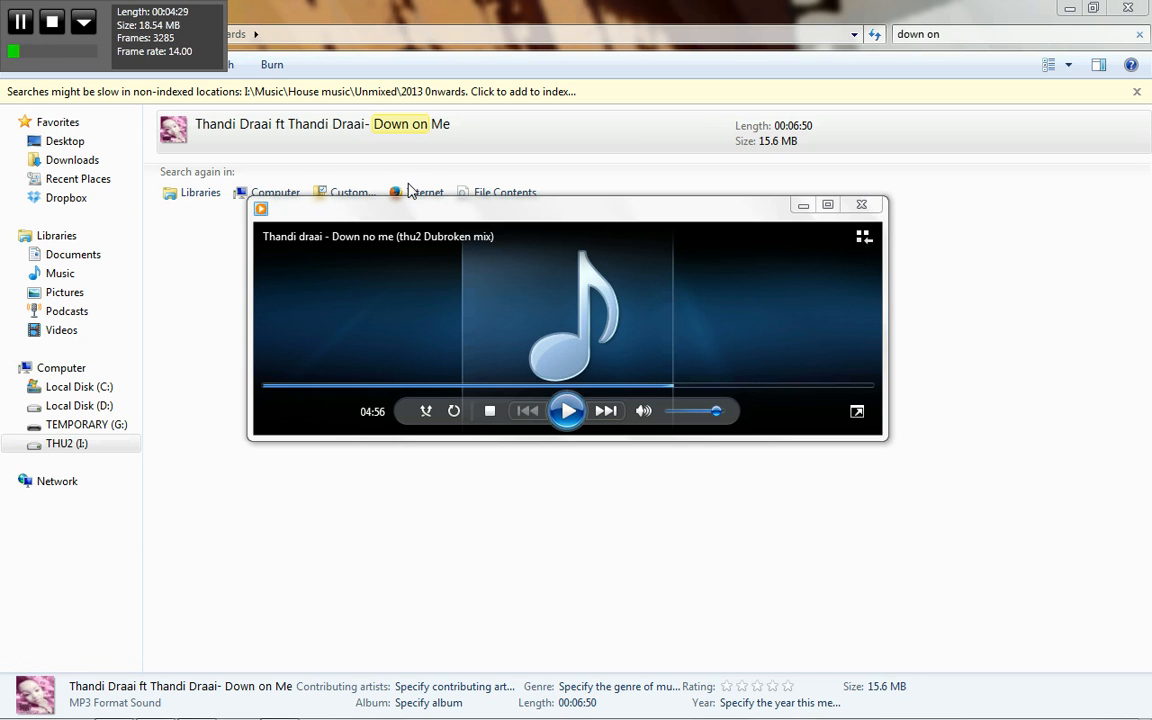
pyautogui.doubleClick(322, 132)
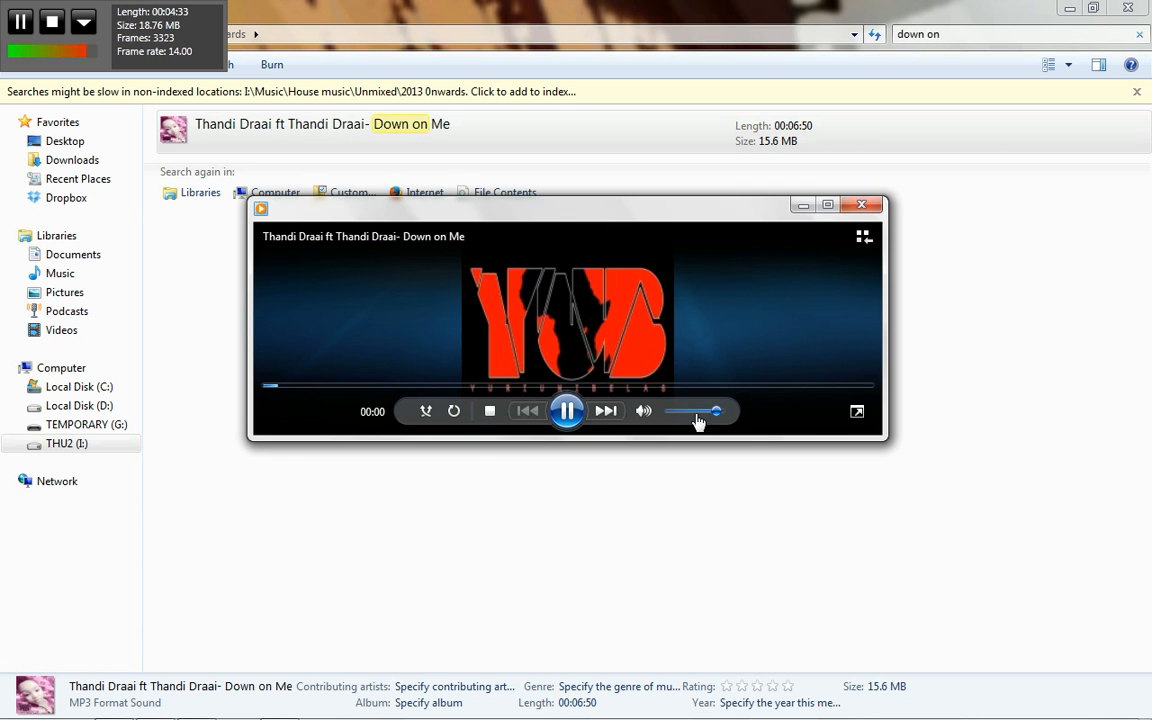
# Lower the volume of the original track to about half and listen to its passages near 0:49 and 1:39.
pyautogui.click(343, 388)
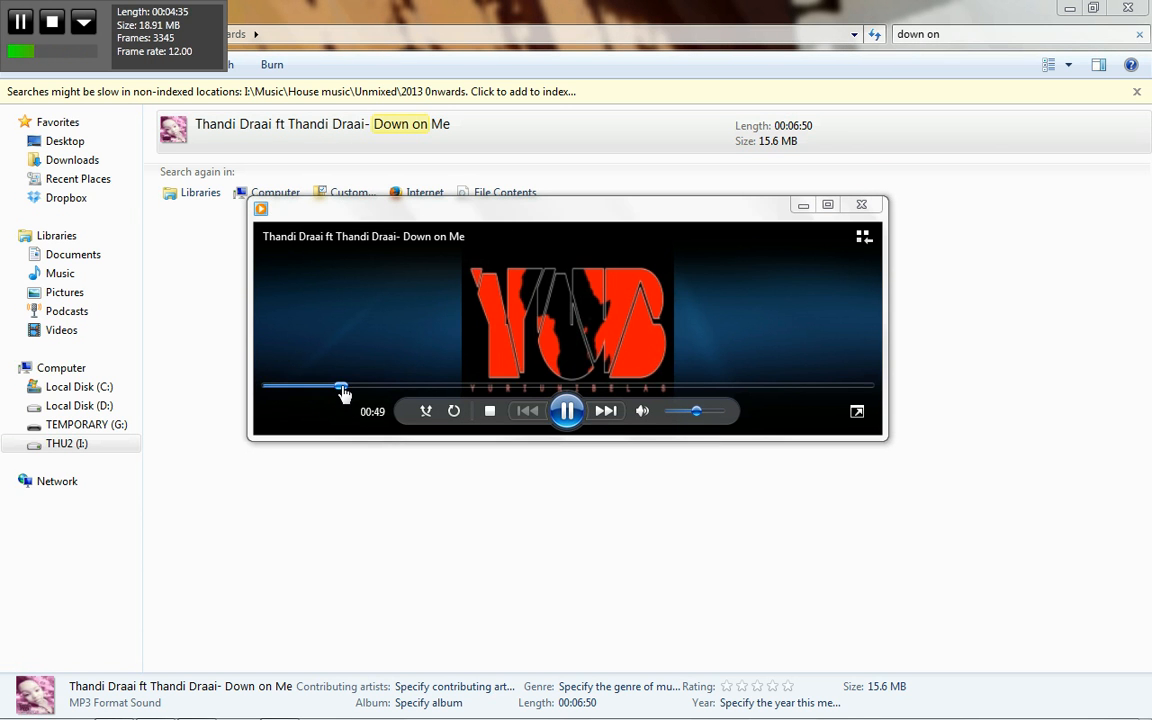
pyautogui.click(411, 388)
pyautogui.click(573, 417)
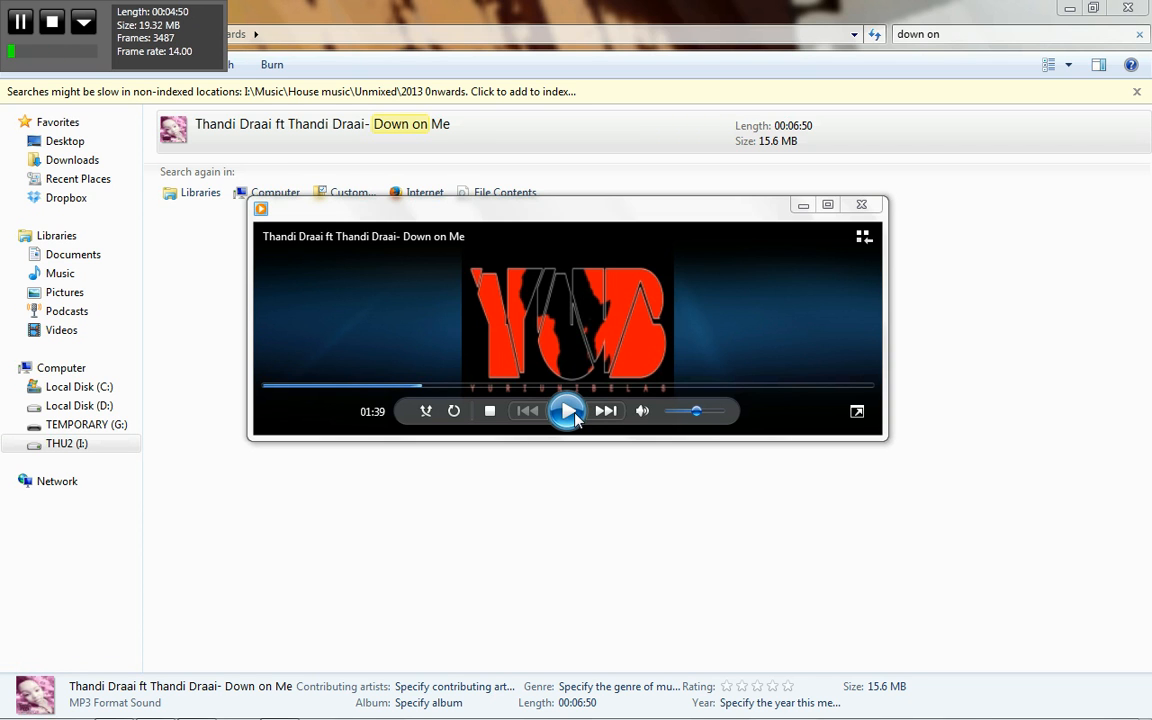
pyautogui.click(569, 412)
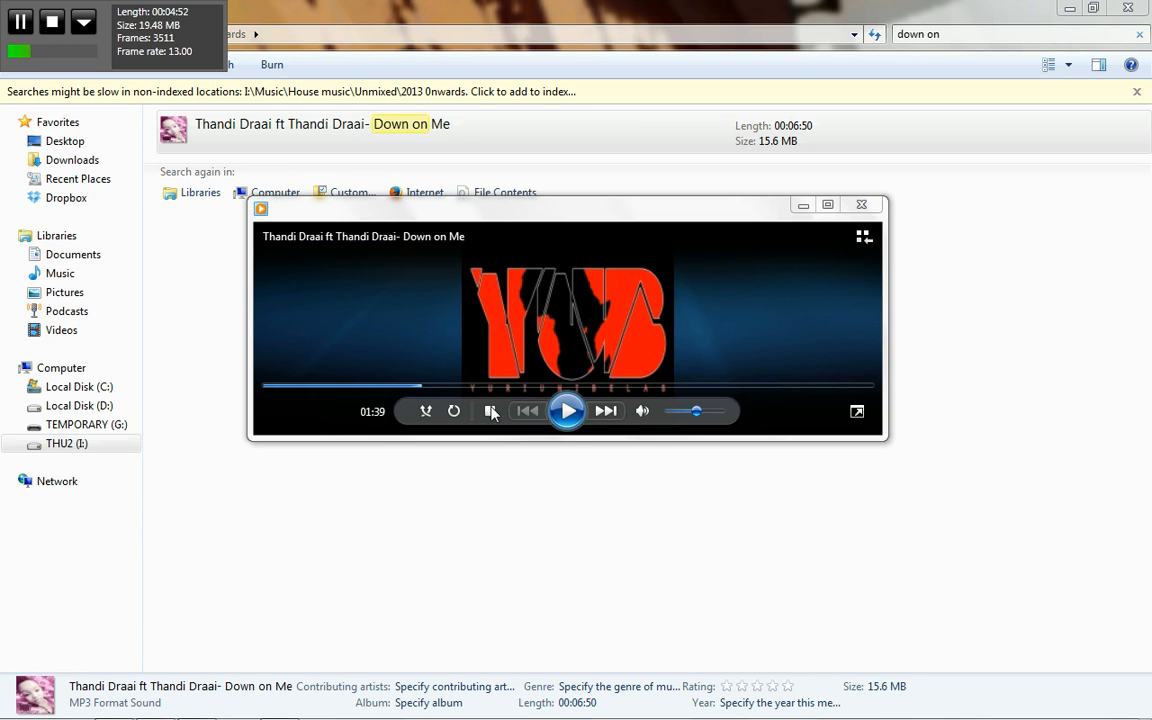
# Listen to the original from about 2:31 at a lower volume, pause it and close the media player.
pyautogui.click(486, 388)
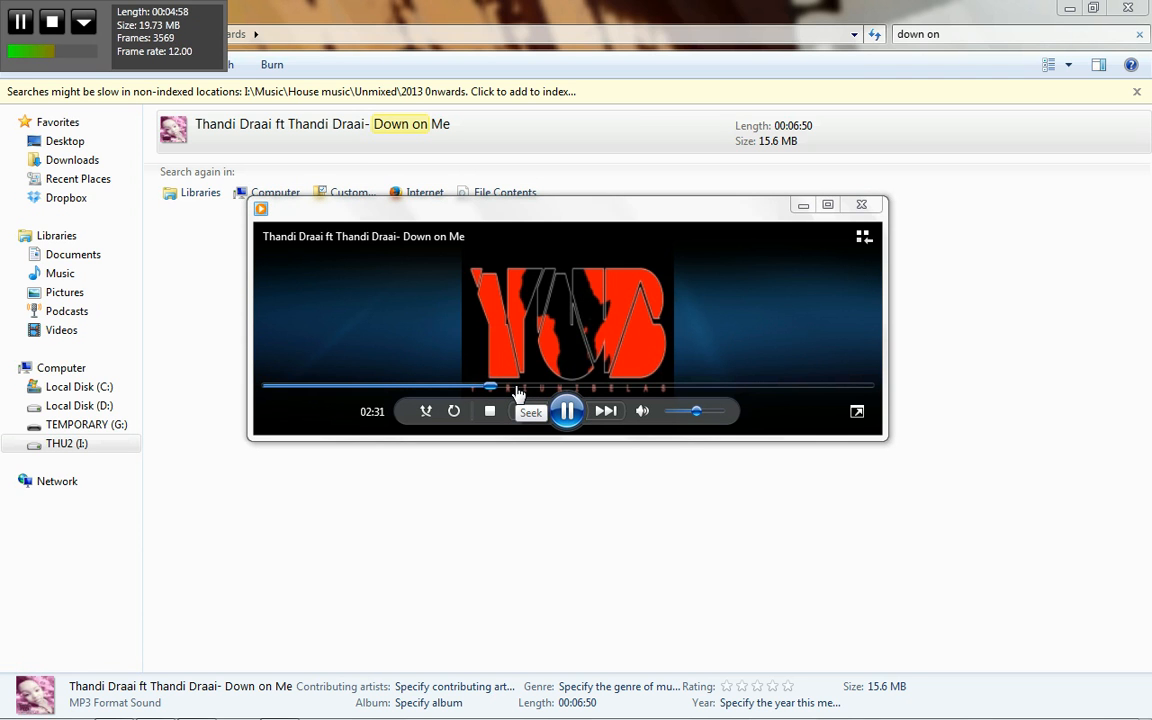
pyautogui.click(681, 414)
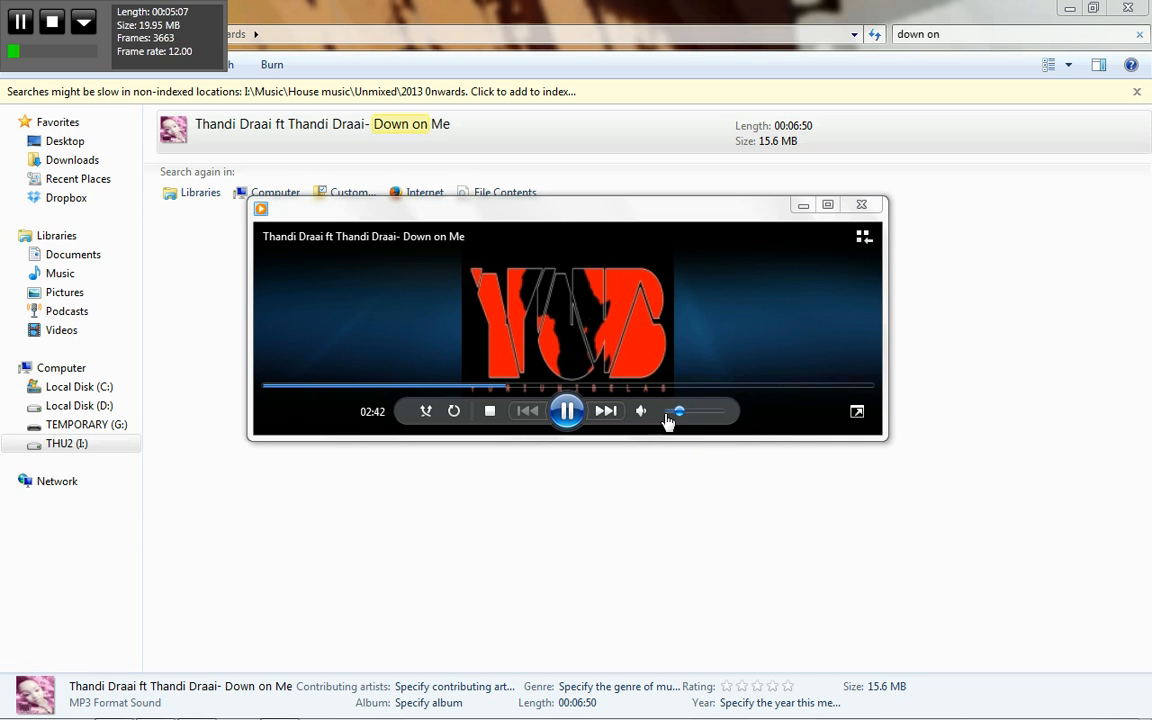
pyautogui.click(568, 412)
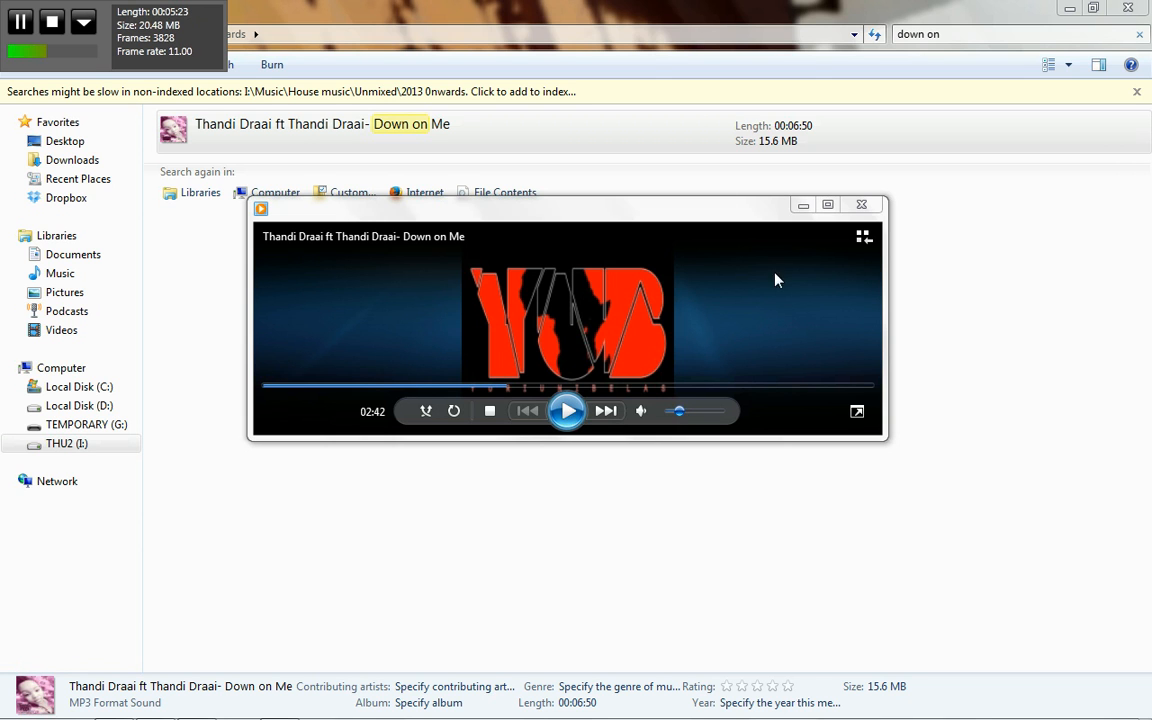
pyautogui.click(861, 204)
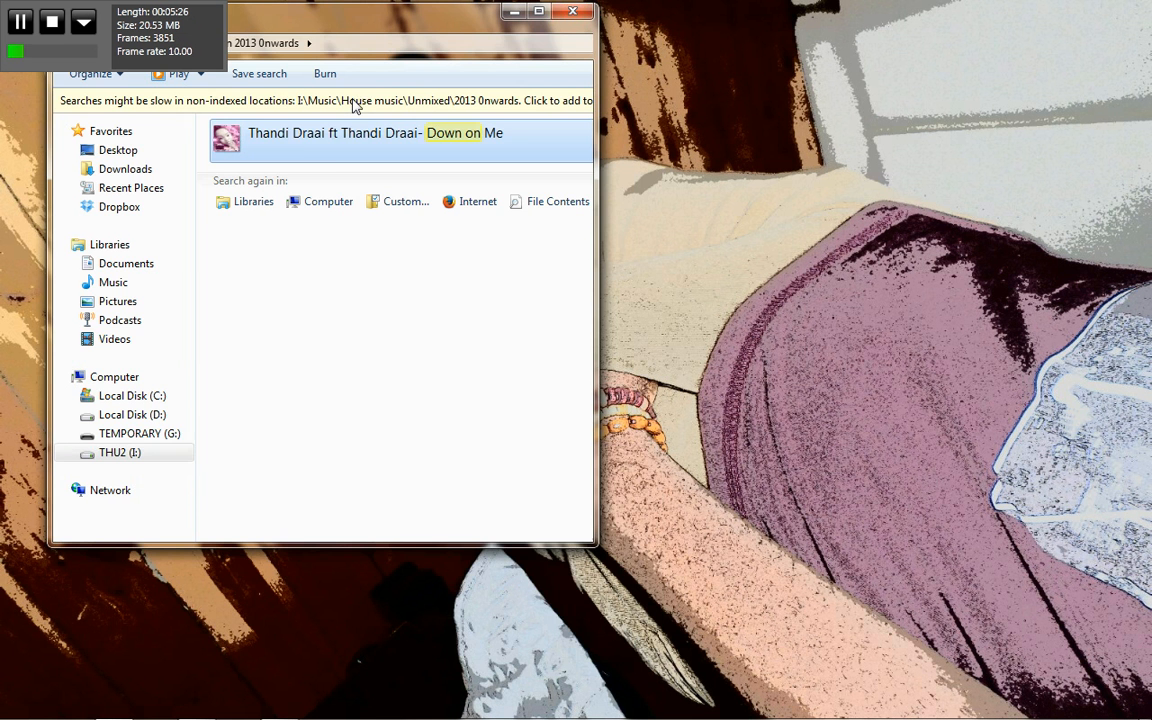
# Leave the search results and open the "Ralf gum- Take me to my love" folder in Unmixed, 2012 onwards, EP's.
pyautogui.doubleClick(297, 8)
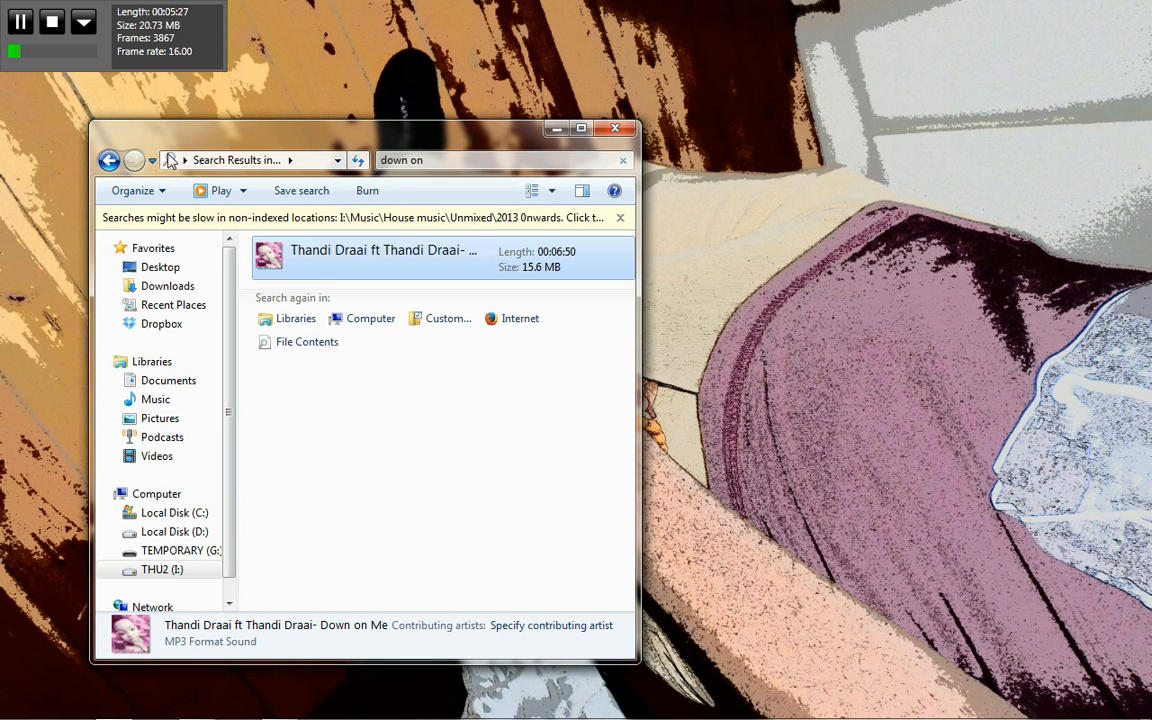
pyautogui.click(108, 160)
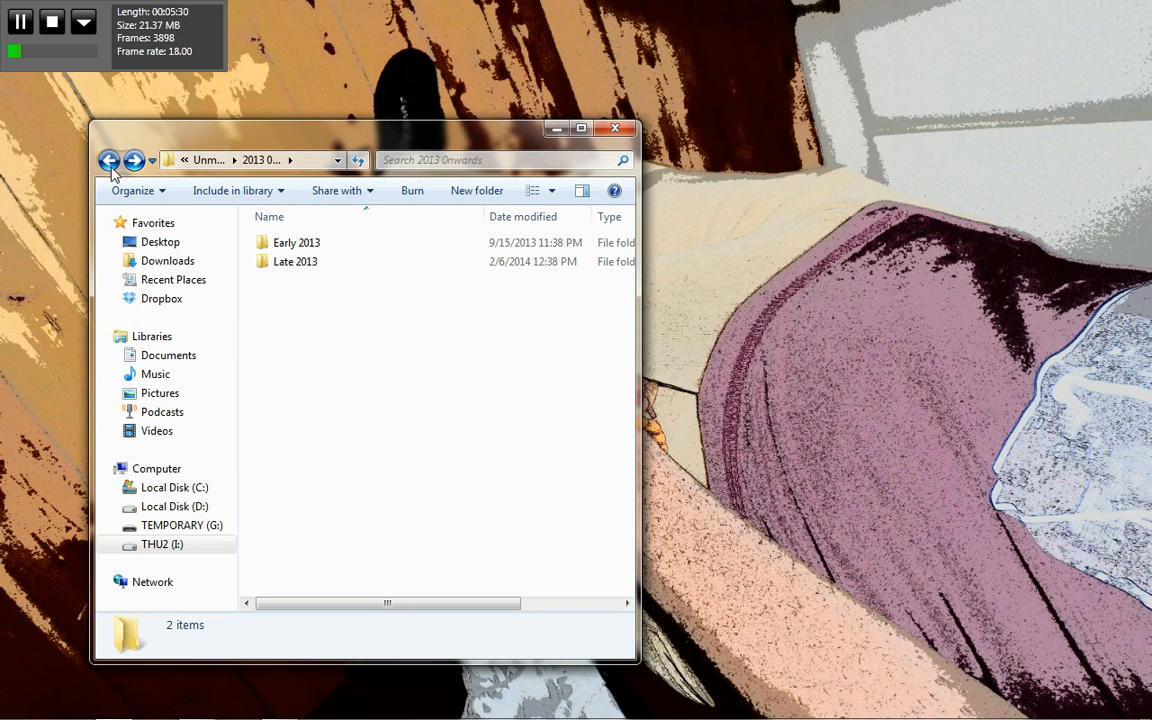
pyautogui.click(108, 160)
pyautogui.doubleClick(322, 283)
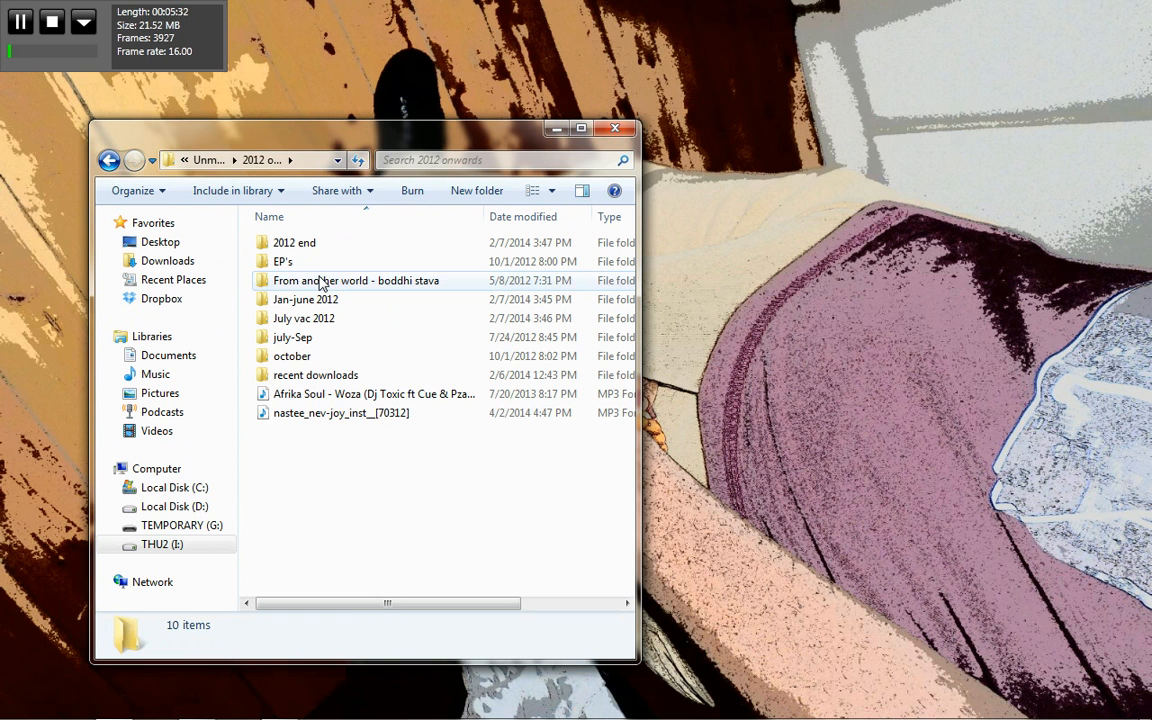
pyautogui.doubleClick(298, 262)
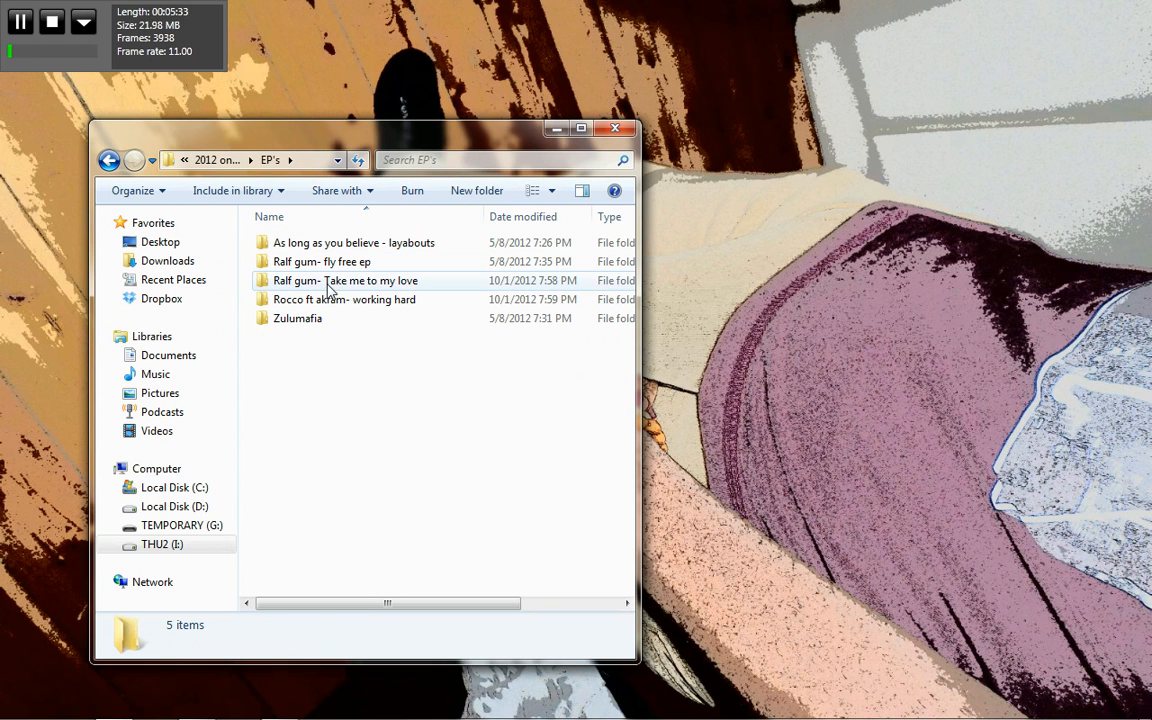
pyautogui.doubleClick(329, 284)
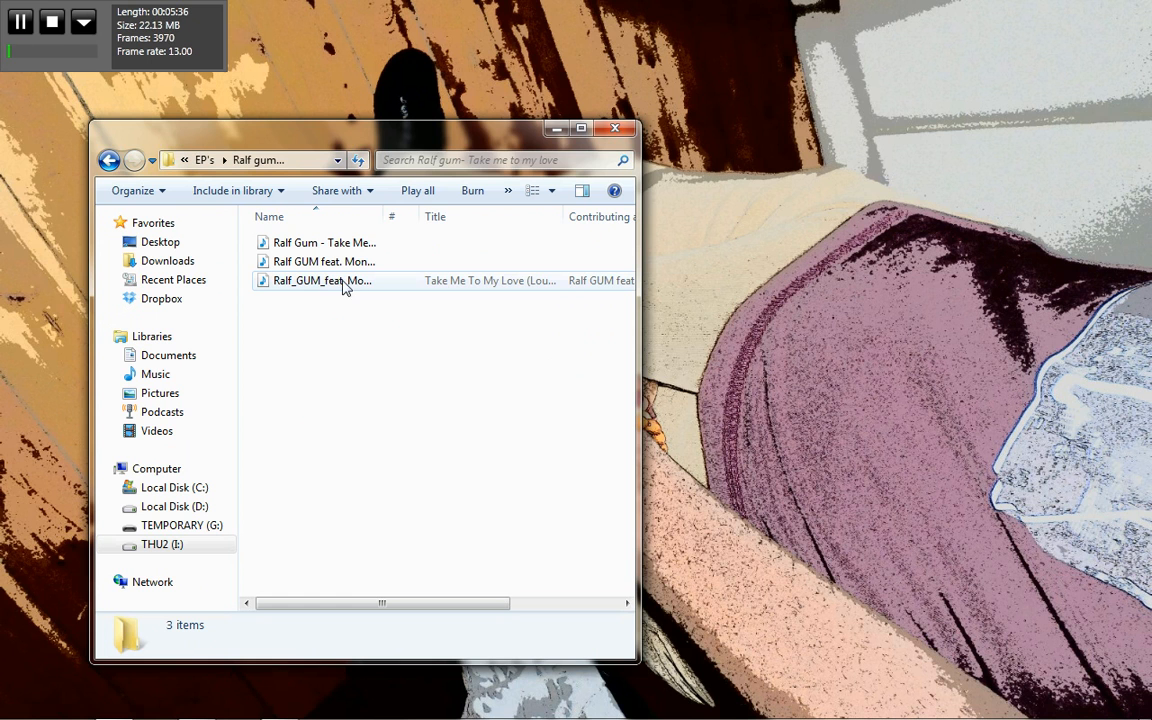
# Maximize the folder window and widen its Name column to read the full track names, then minimize the window.
pyautogui.doubleClick(455, 140)
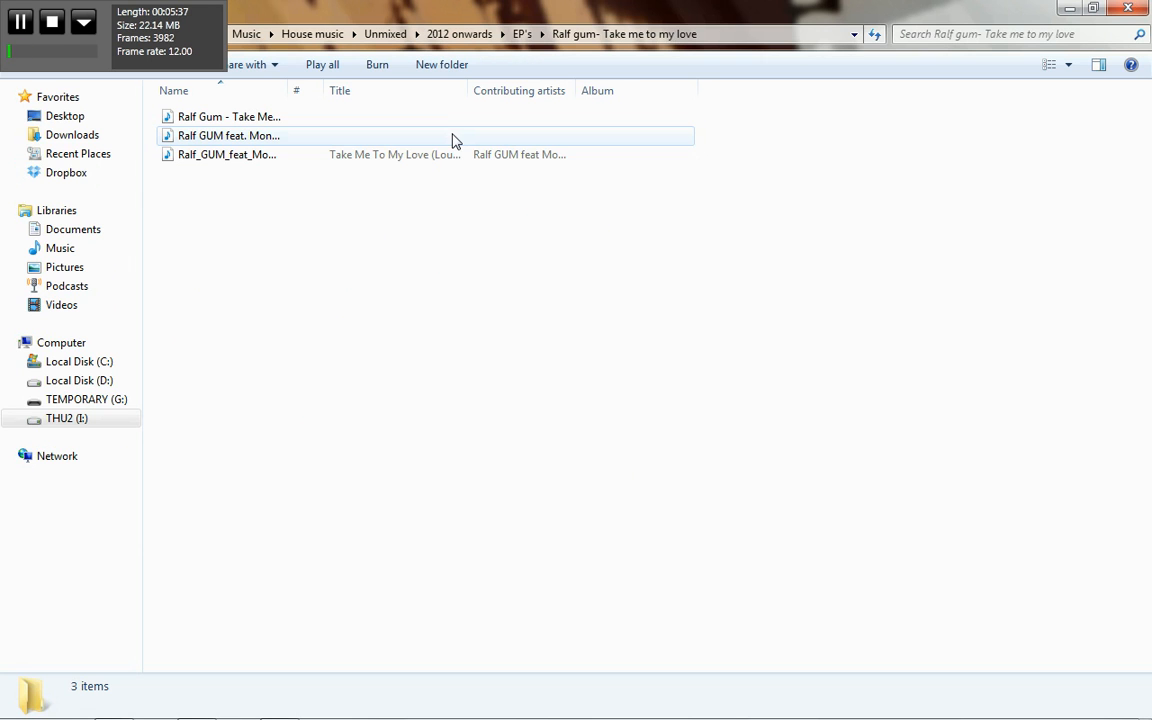
pyautogui.moveTo(286, 90); pyautogui.dragTo(733, 132)
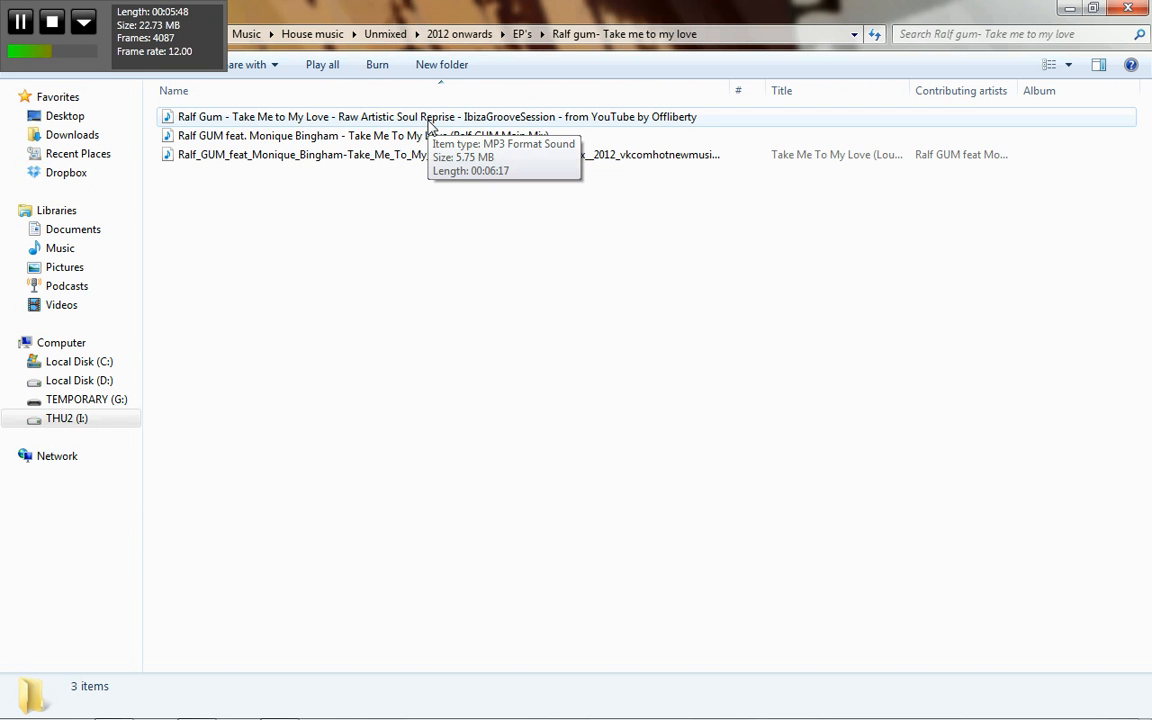
pyautogui.click(1071, 10)
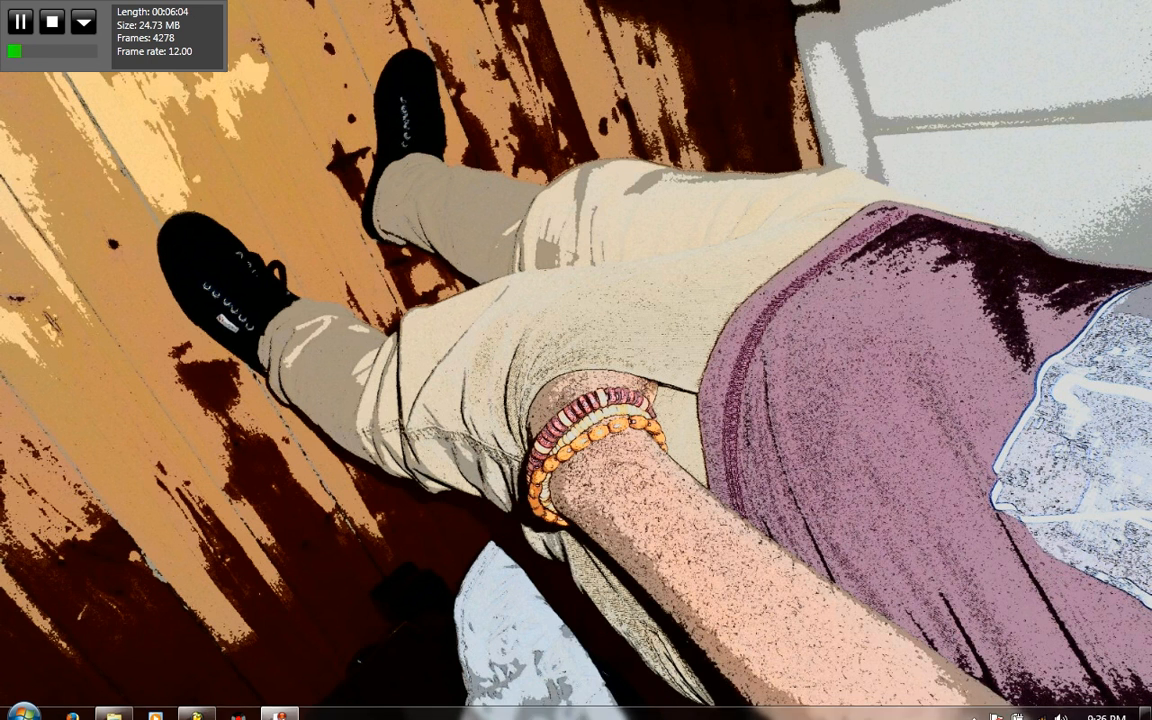
# Switch to FL Studio, preview the acapella in Edison, and start playback of Pattern 1.
pyautogui.click(279, 707)
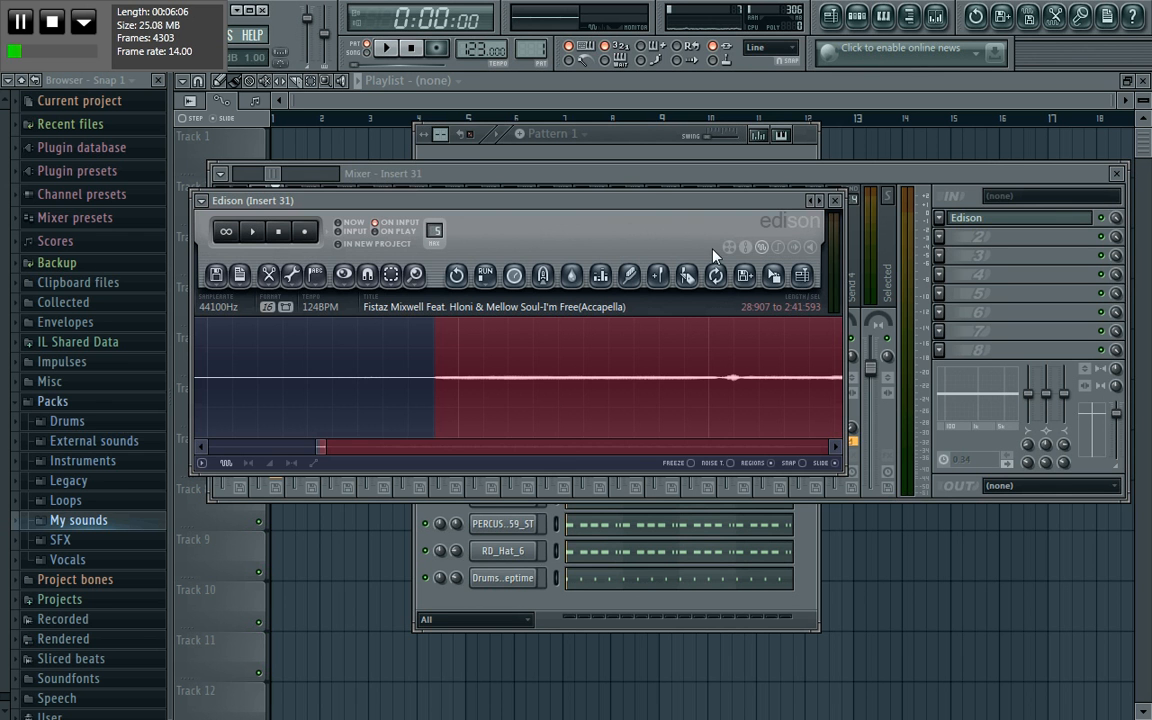
pyautogui.moveTo(622, 206); pyautogui.dragTo(705, 185)
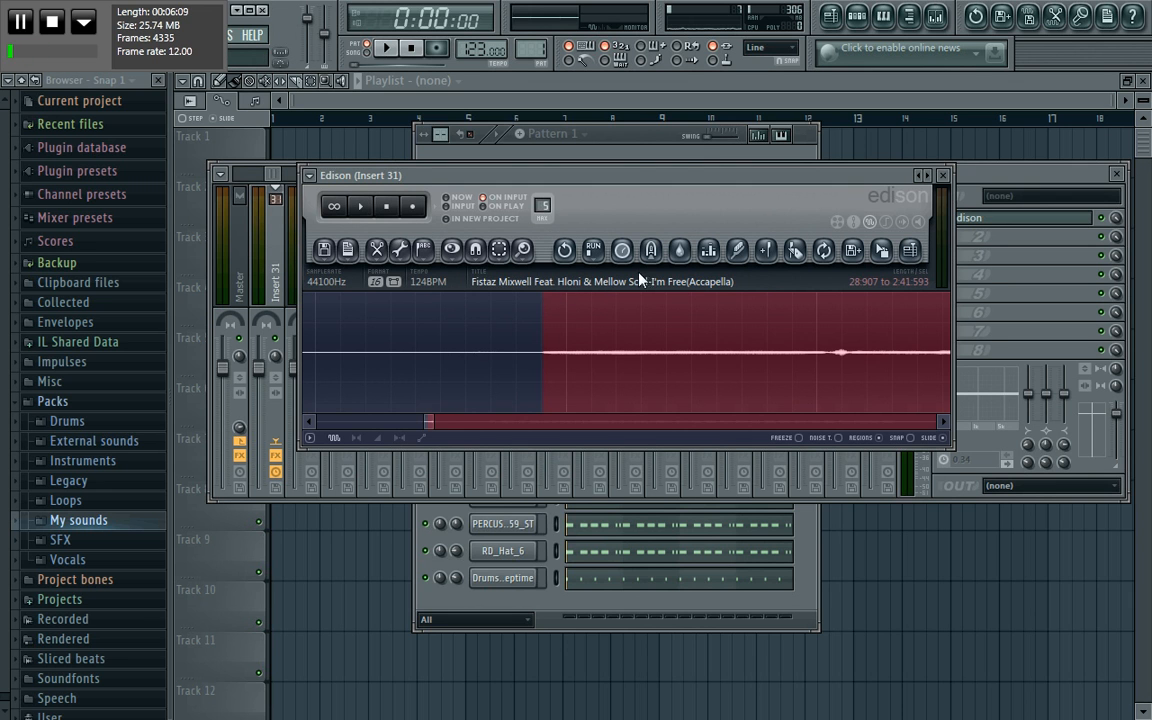
pyautogui.click(364, 207)
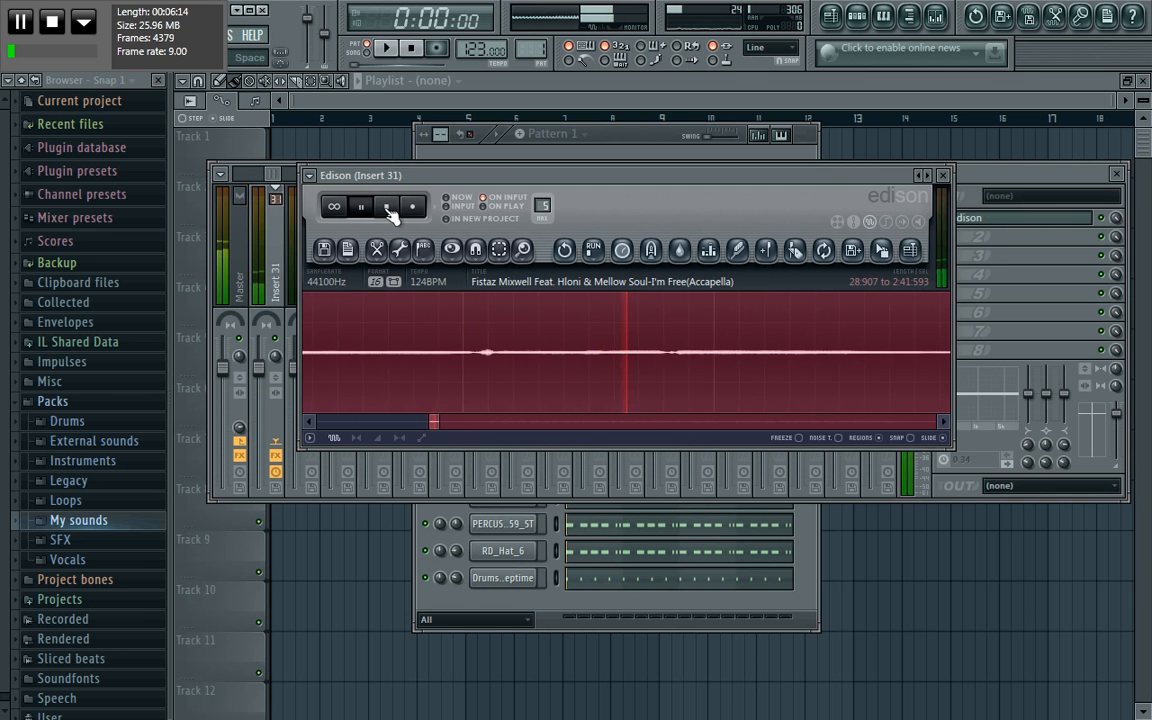
pyautogui.click(388, 208)
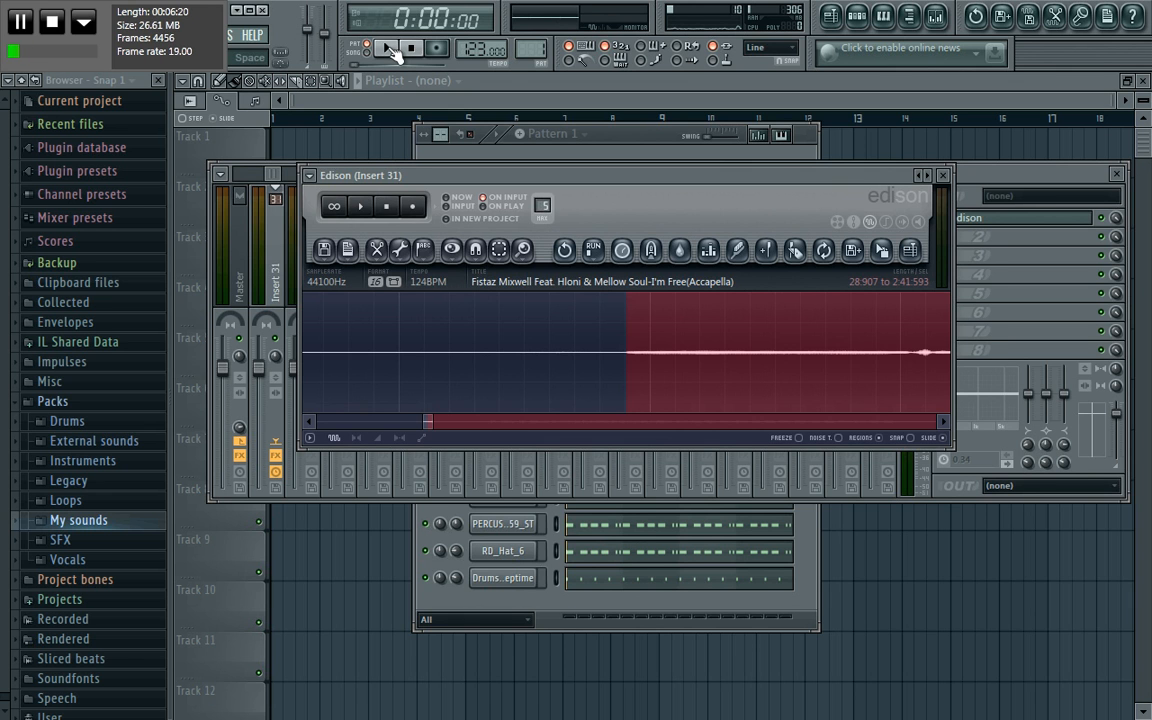
pyautogui.click(391, 50)
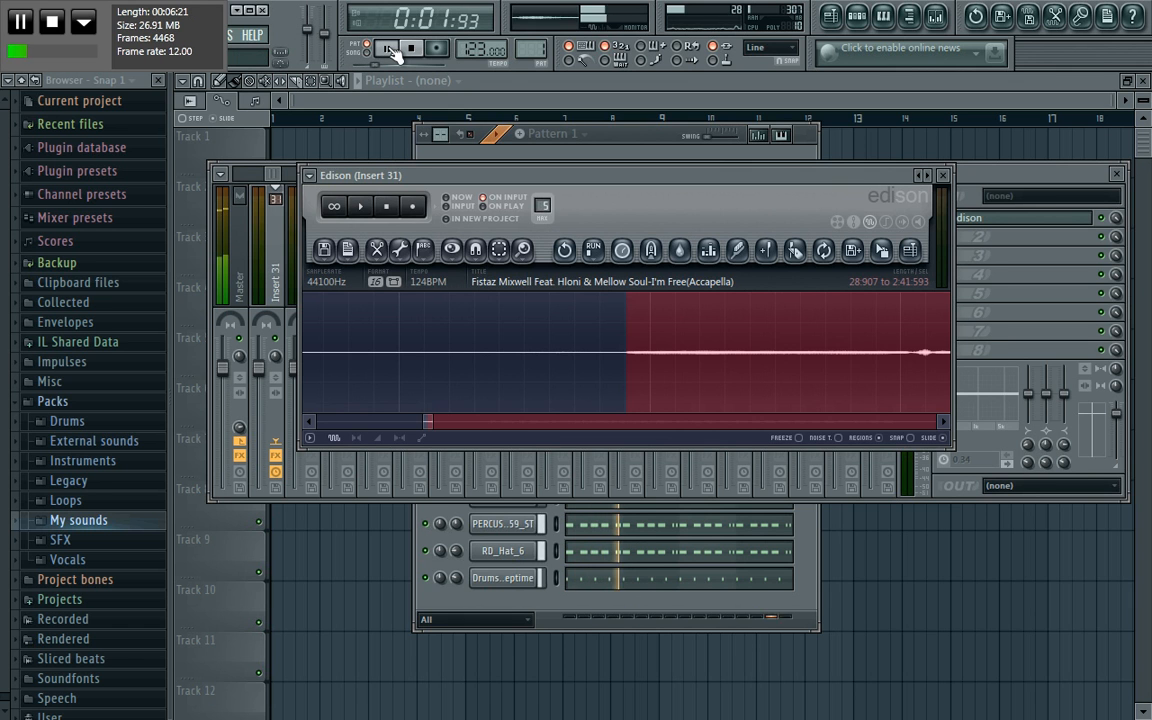
# Stop the drum pattern and preview the acapella in Edison from the selection start at 28:907.
pyautogui.click(410, 49)
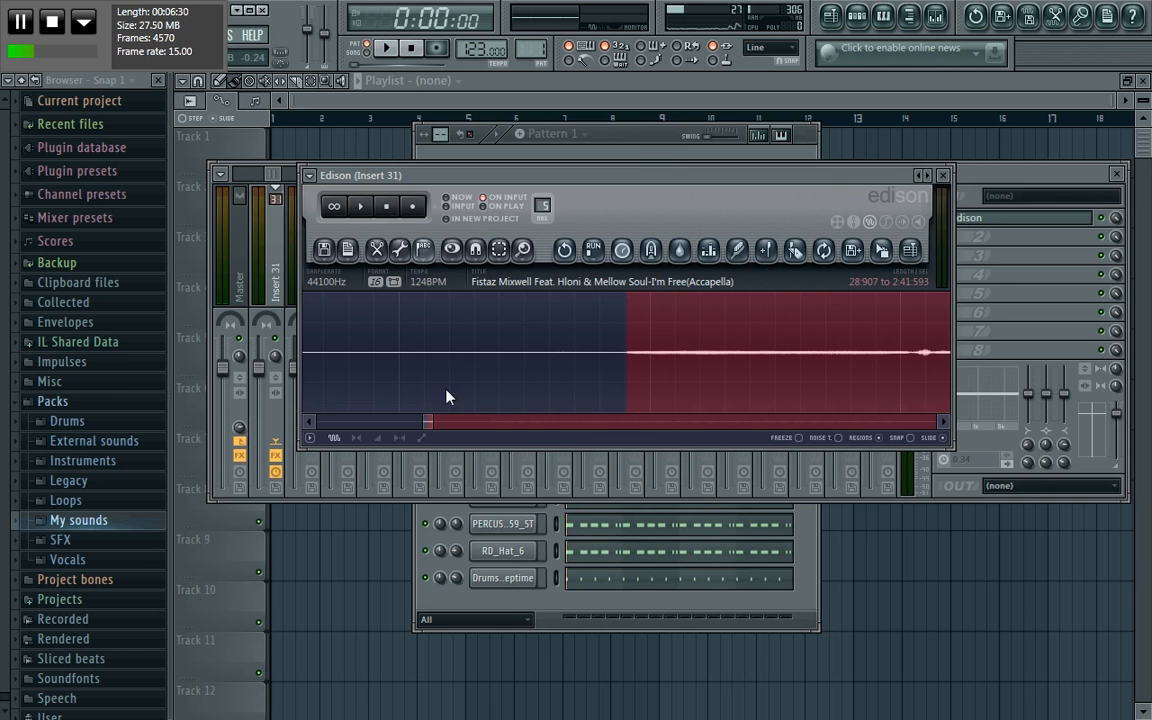
pyautogui.moveTo(433, 417); pyautogui.dragTo(968, 454)
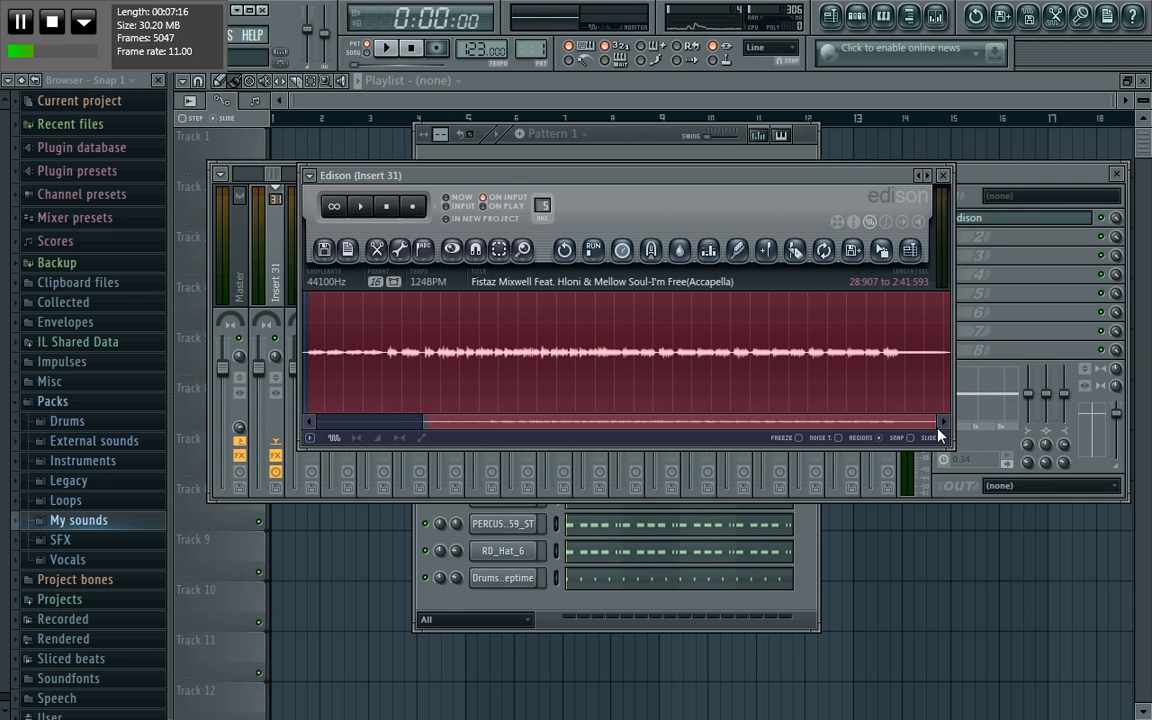
pyautogui.moveTo(935, 424); pyautogui.dragTo(428, 430)
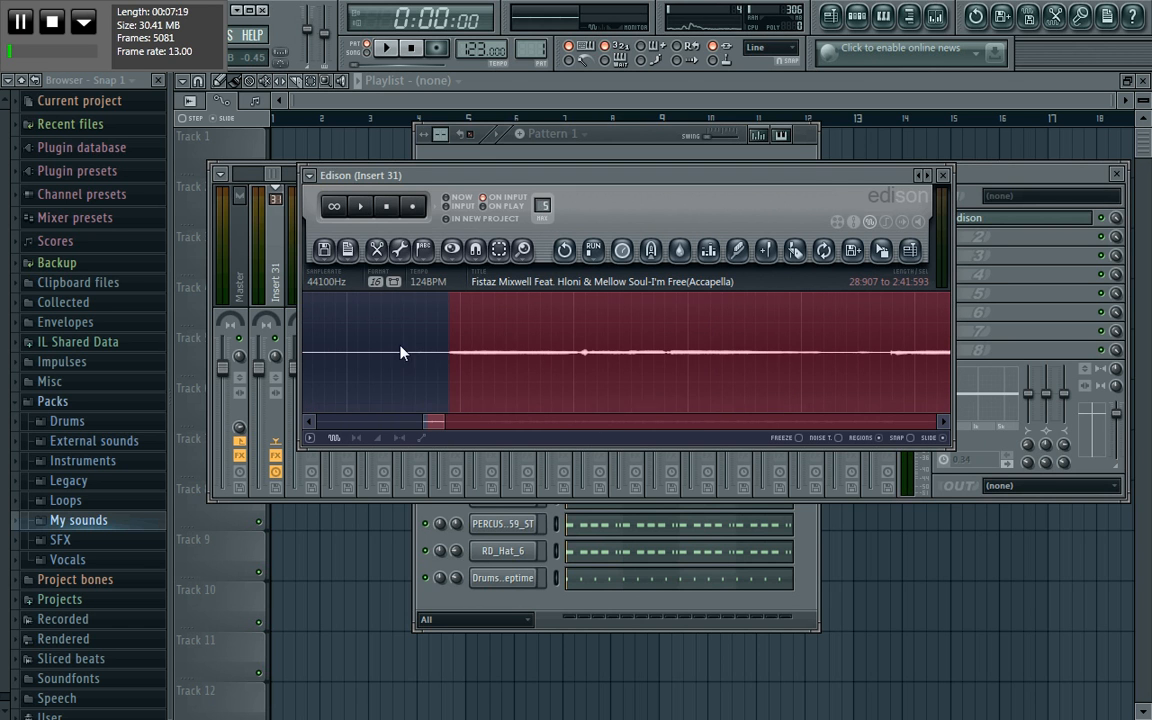
pyautogui.click(361, 207)
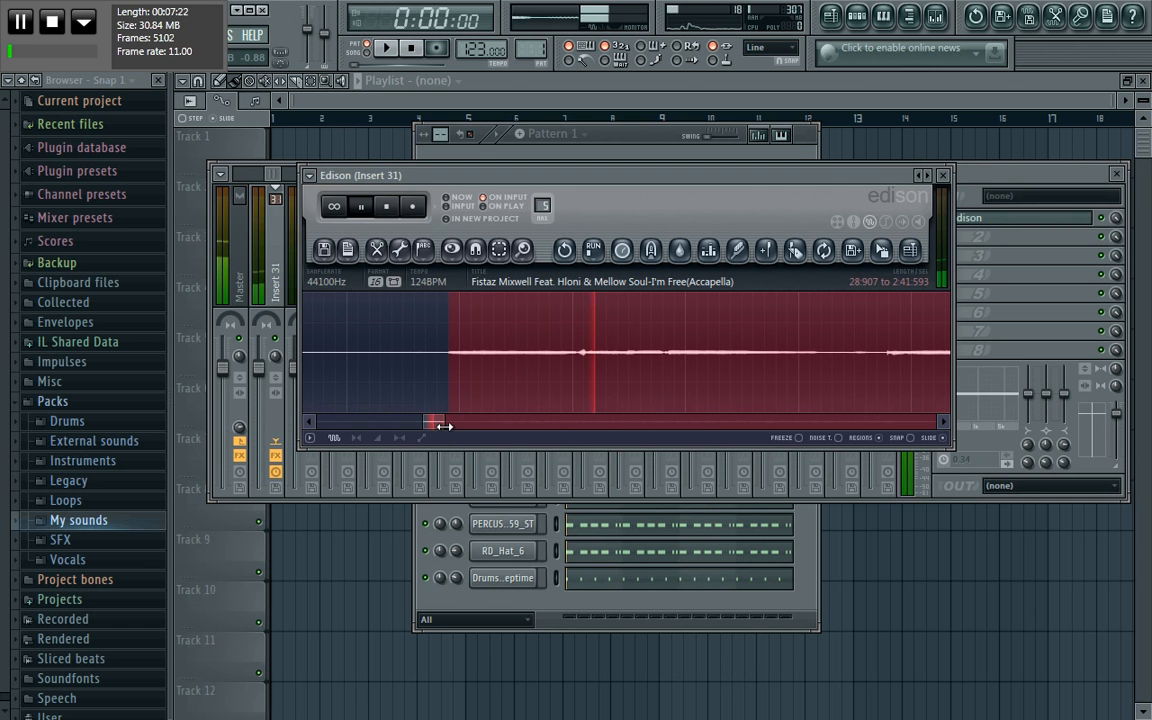
pyautogui.moveTo(446, 422); pyautogui.dragTo(967, 376)
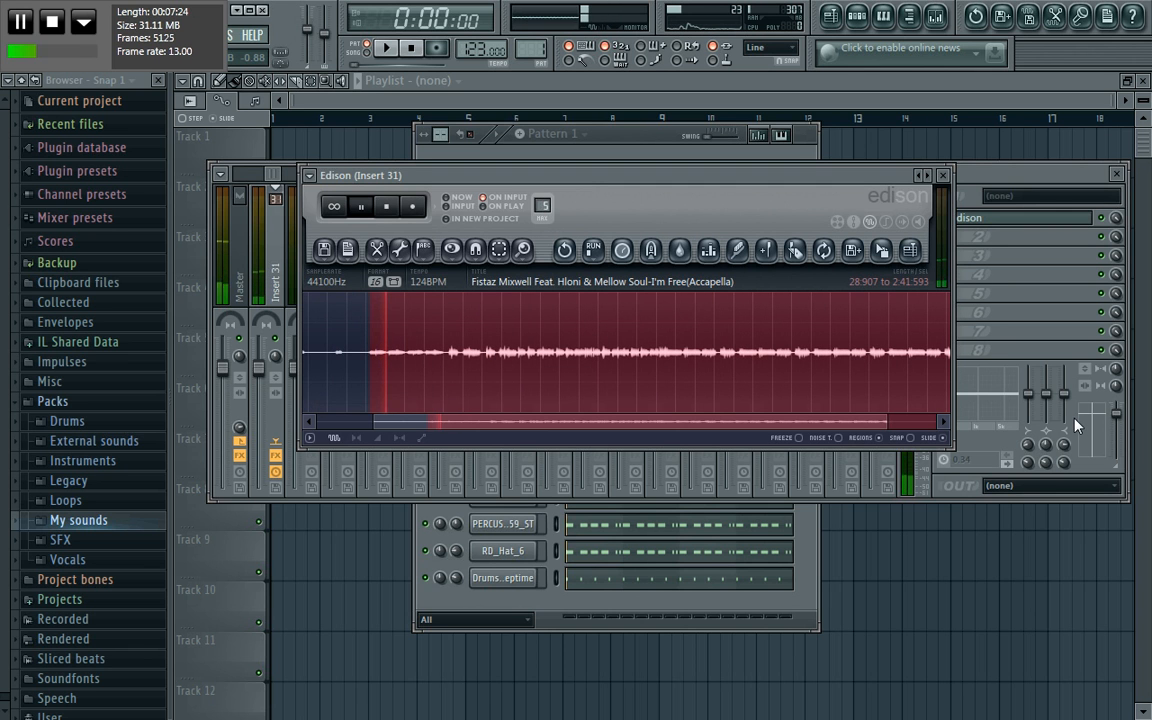
pyautogui.press('space')
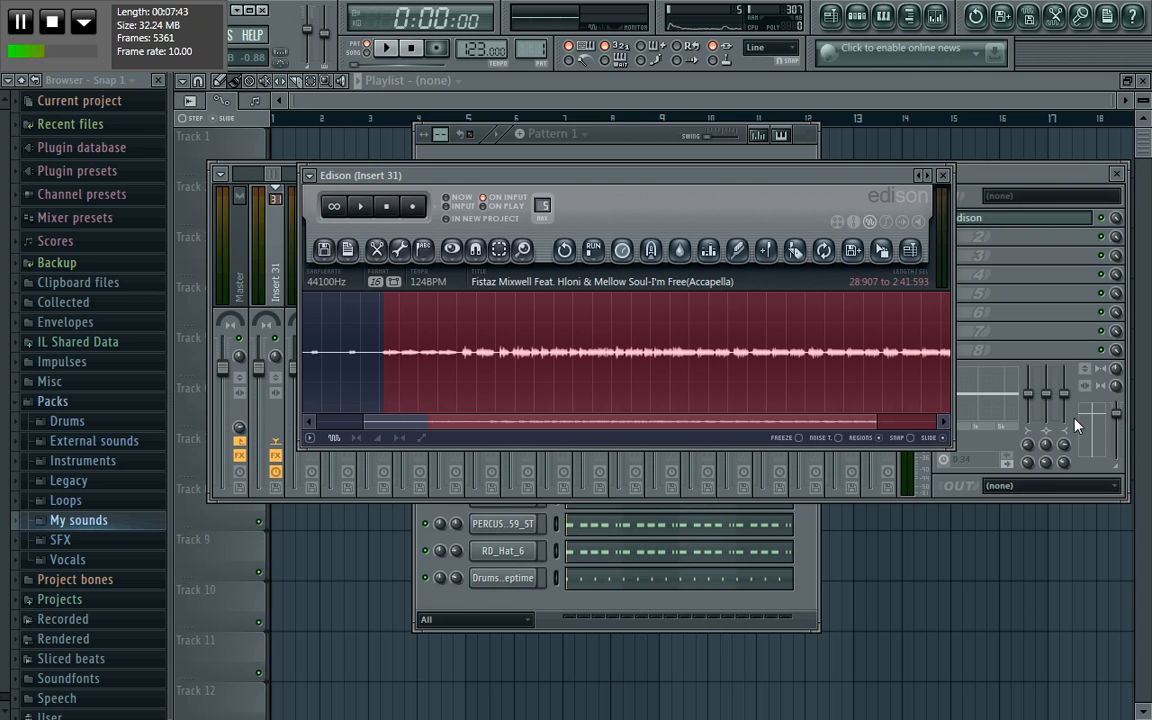
pyautogui.press('space')
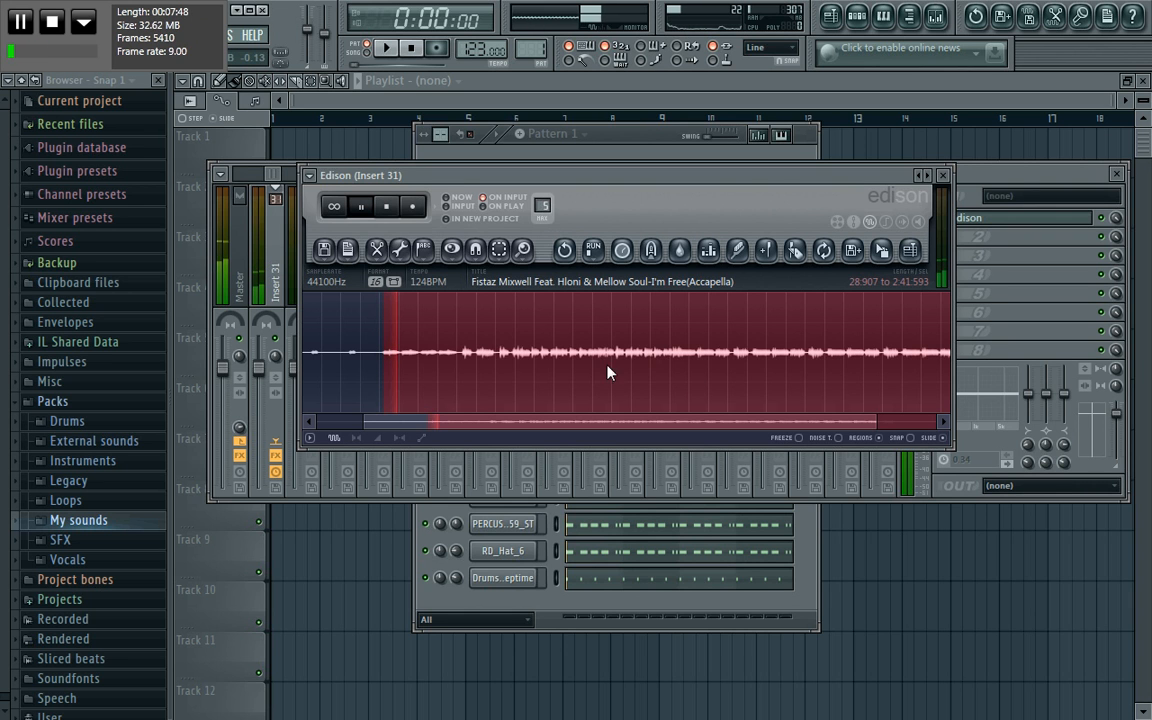
# Audition the acapella from successively later points and set the selection start at 45:217.
pyautogui.click(420, 386)
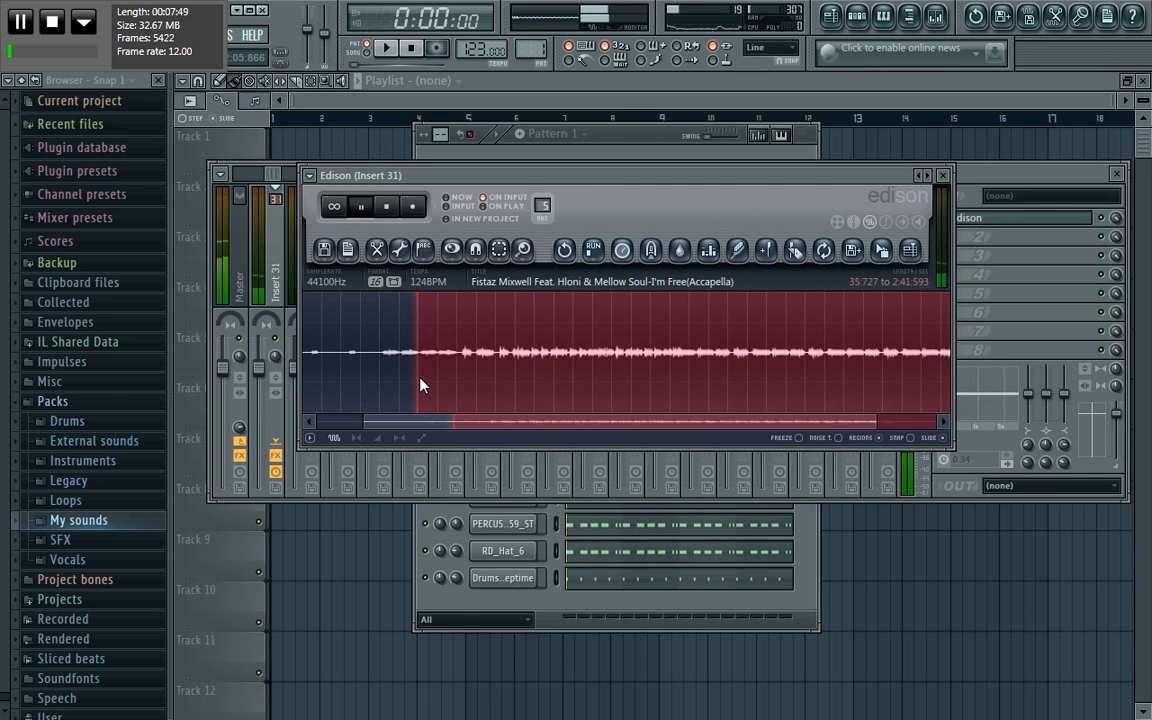
pyautogui.click(440, 382)
pyautogui.click(462, 380)
pyautogui.click(470, 380)
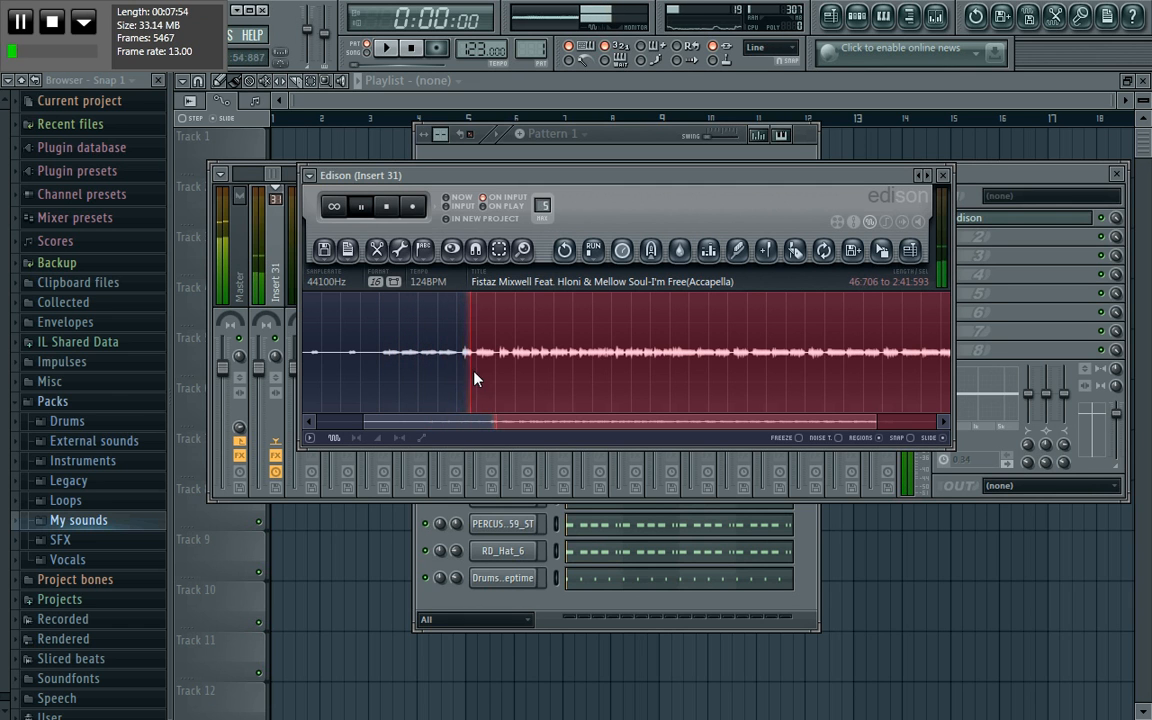
pyautogui.click(480, 379)
pyautogui.click(463, 380)
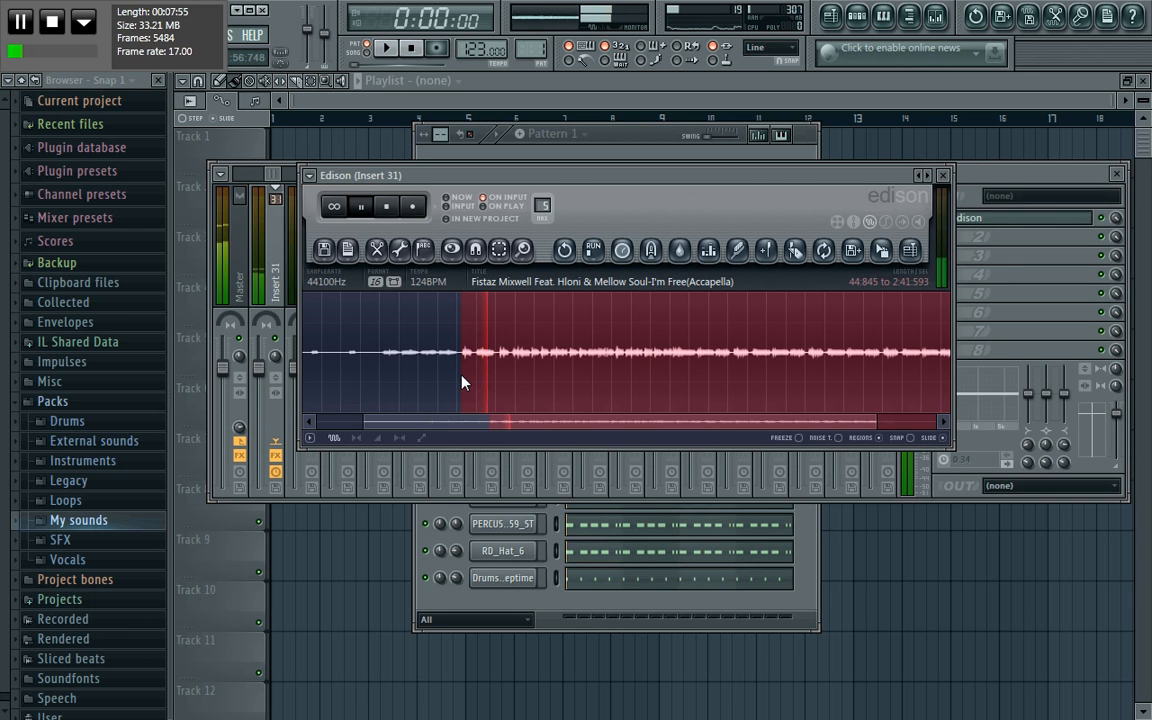
pyautogui.press('space')
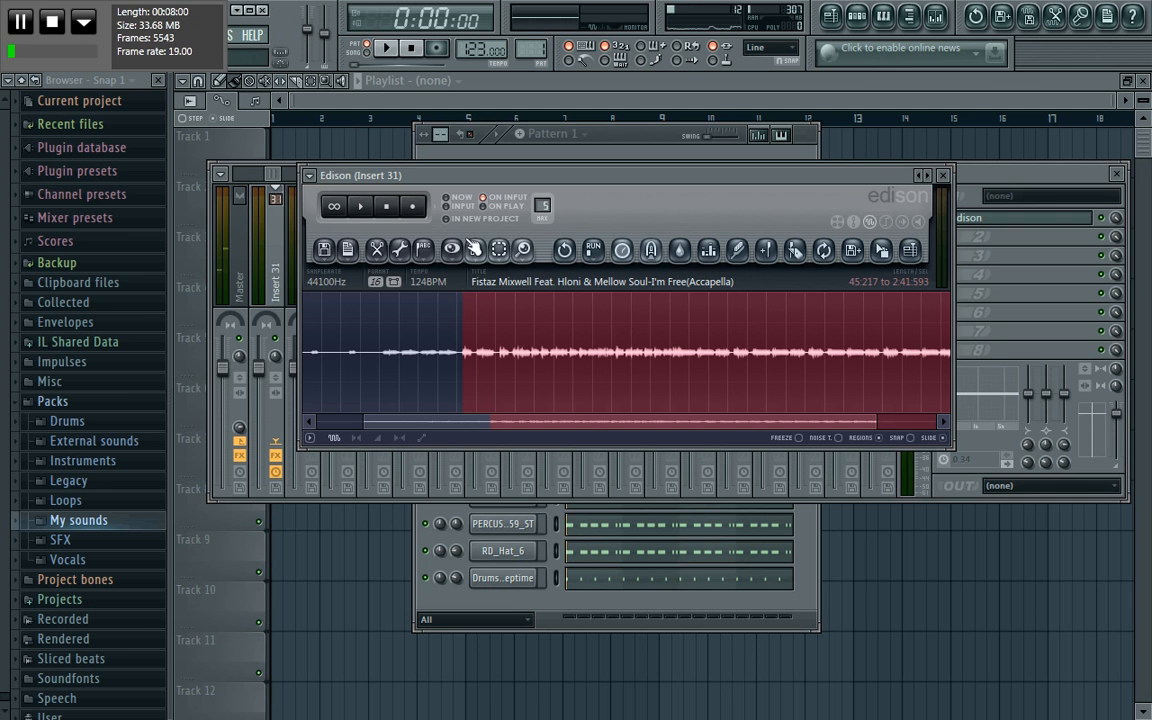
pyautogui.click(364, 211)
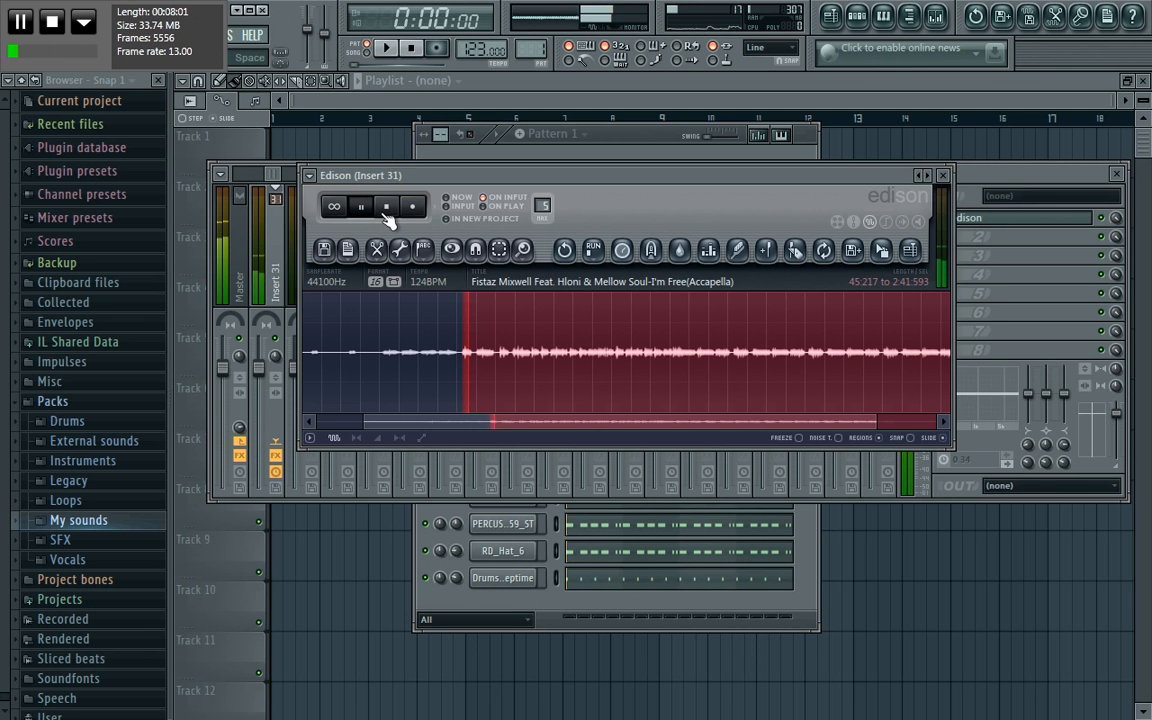
pyautogui.press('space')
# Pull the selection end back to 47:490 so that only the first short vocal phrase is selected.
pyautogui.moveTo(871, 428); pyautogui.dragTo(32, 430)
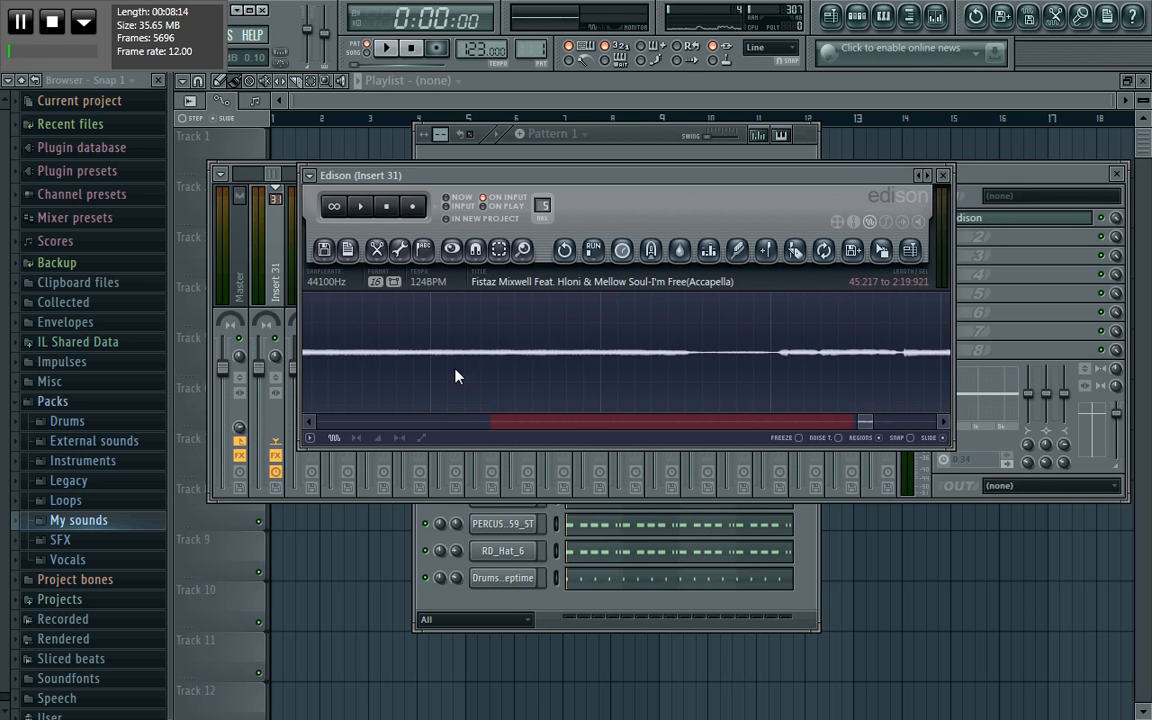
pyautogui.moveTo(860, 422); pyautogui.dragTo(641, 480)
pyautogui.moveTo(895, 365); pyautogui.dragTo(489, 389)
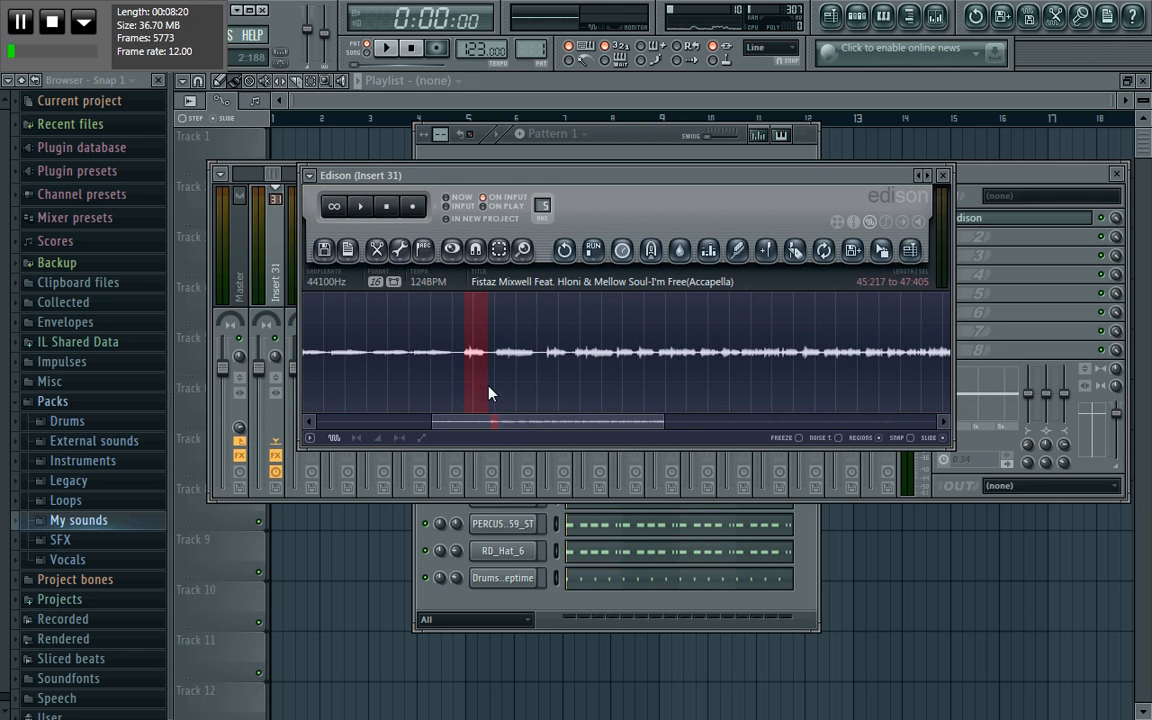
pyautogui.moveTo(661, 420); pyautogui.dragTo(496, 421)
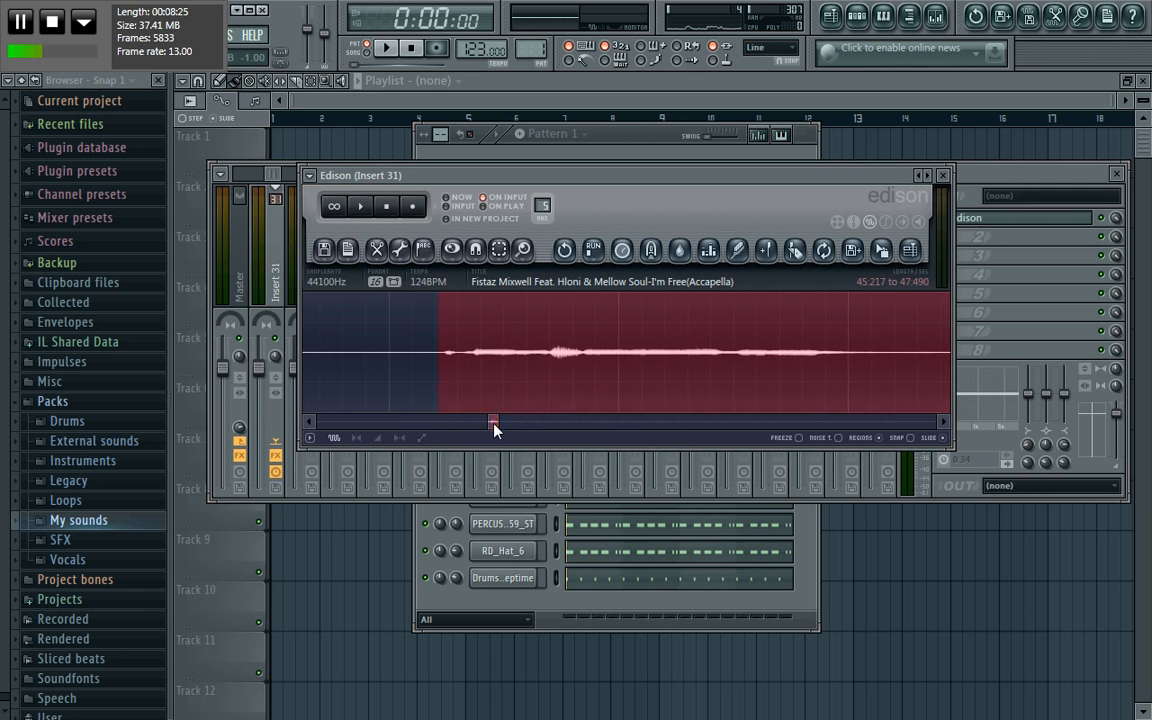
# Preview the phrase, move the selection start to 45:369 at the vocal's onset, and listen again.
pyautogui.press('space')
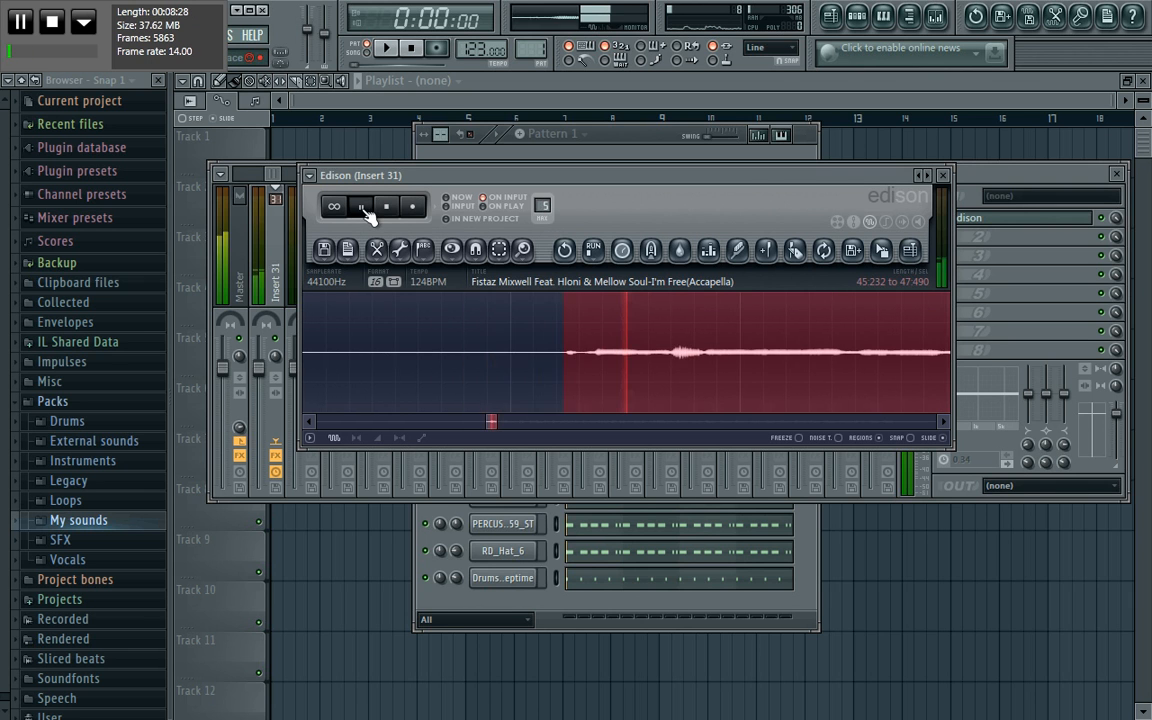
pyautogui.click(387, 207)
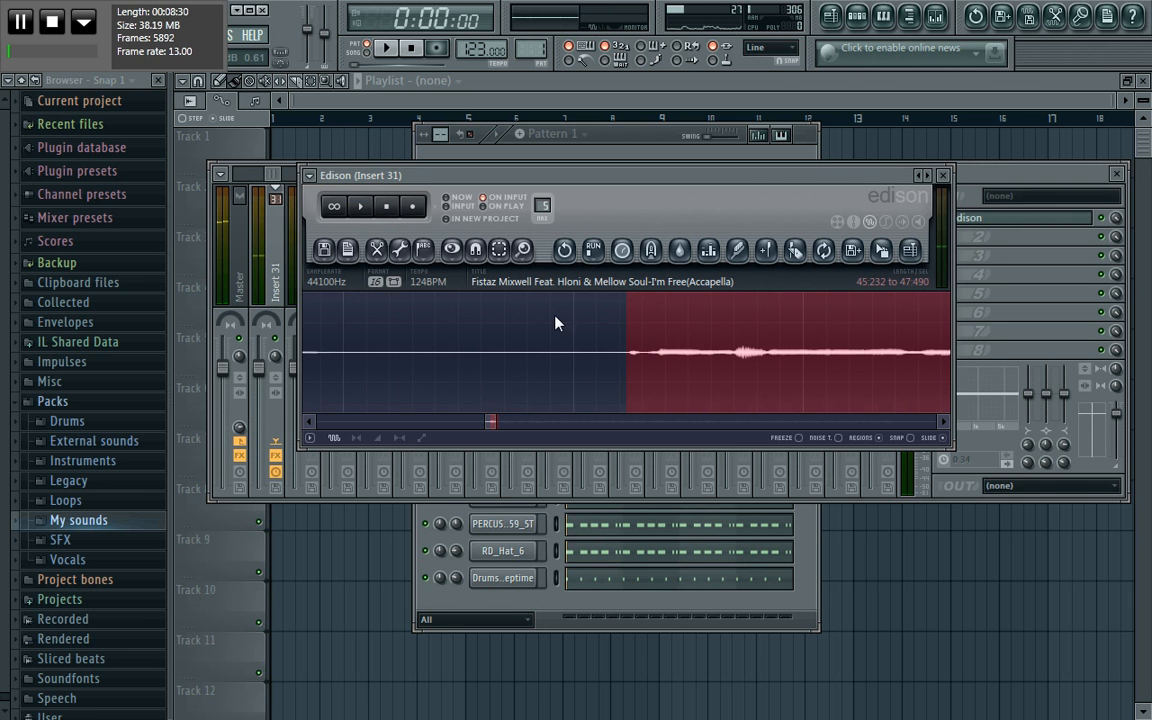
pyautogui.moveTo(630, 355); pyautogui.dragTo(658, 362)
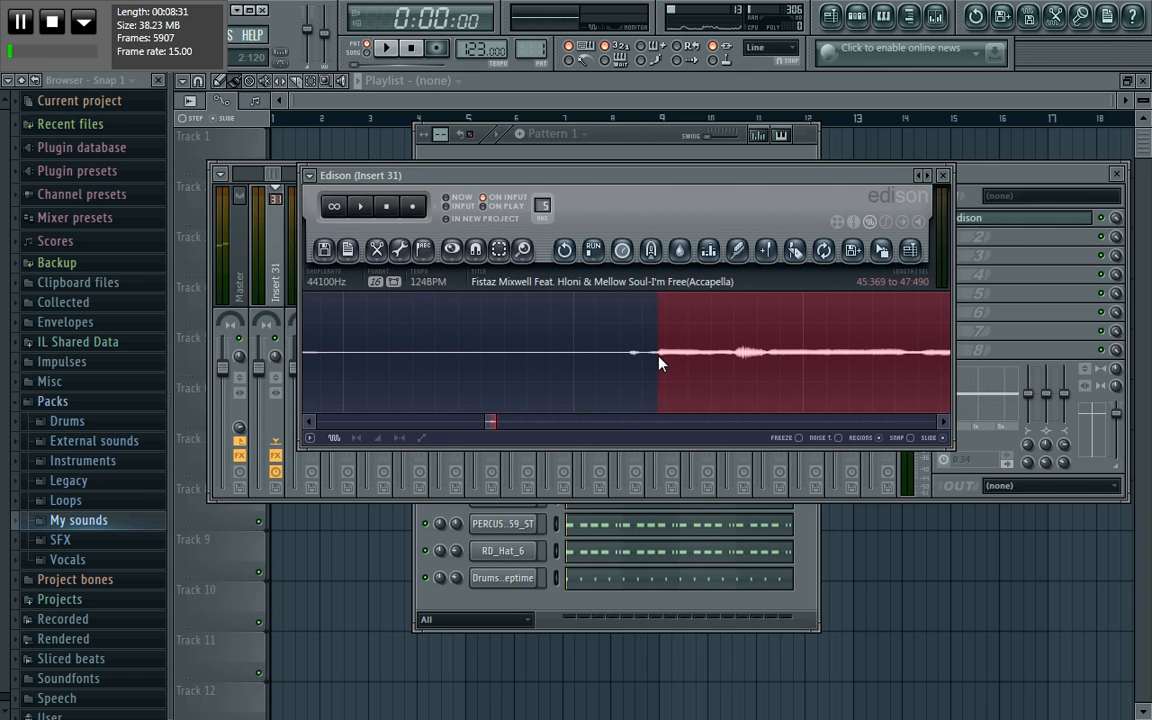
pyautogui.press('space')
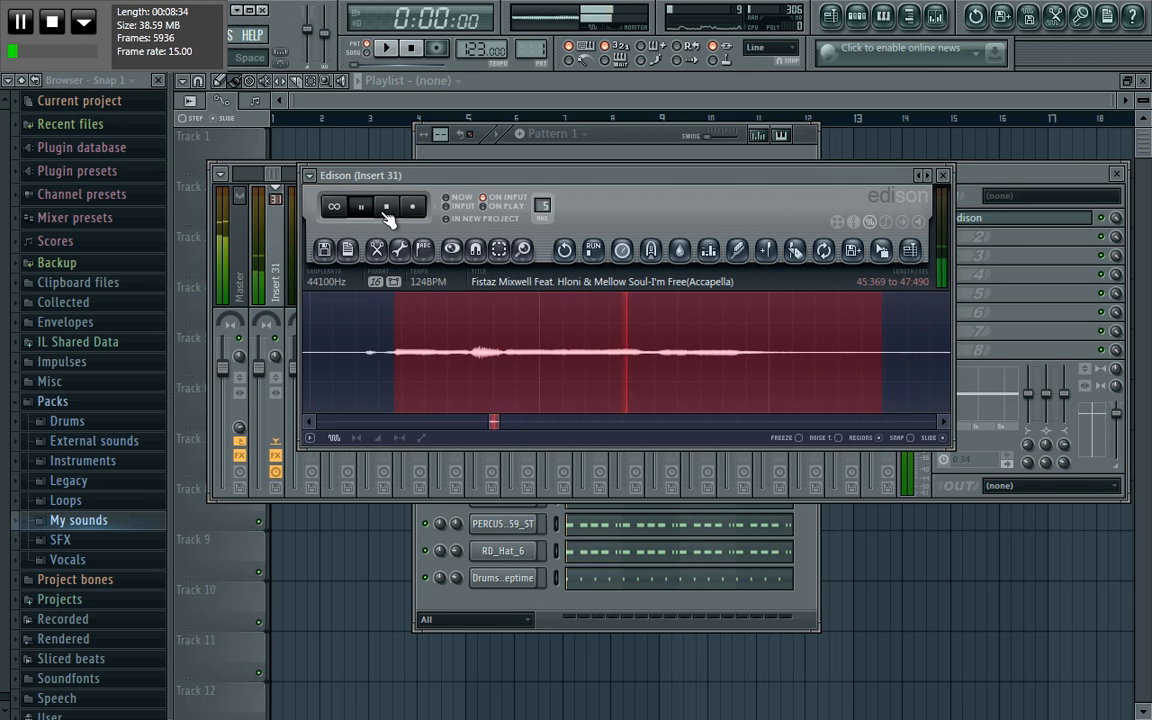
pyautogui.click(387, 207)
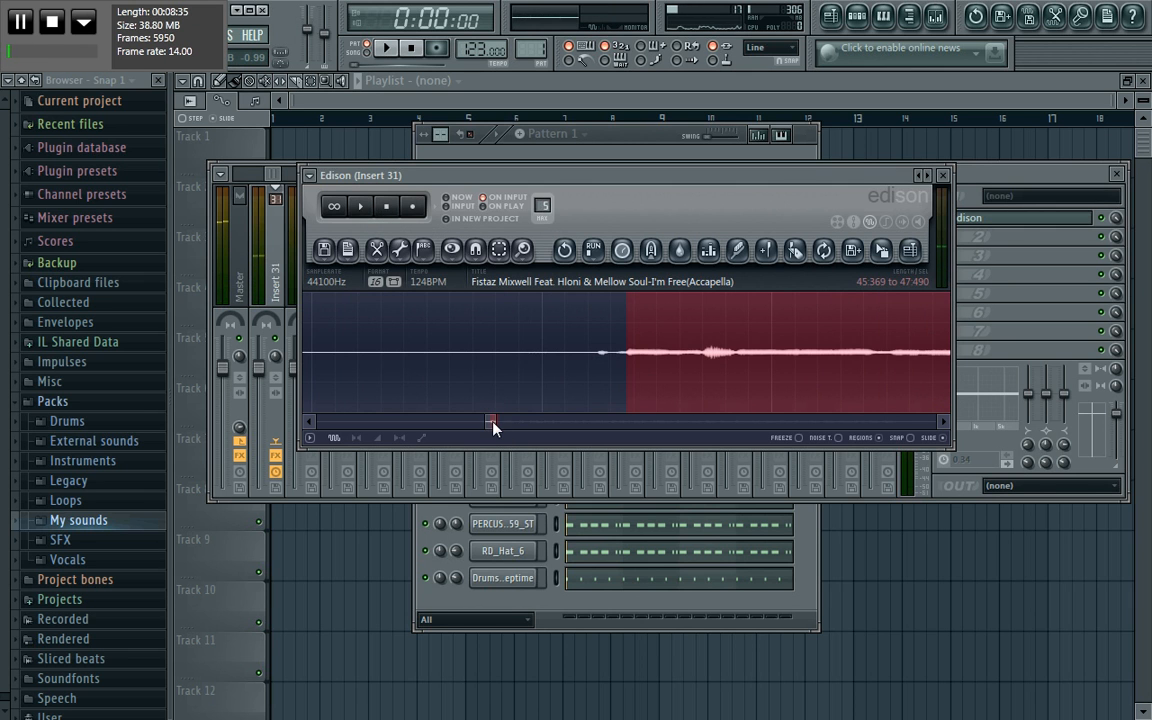
# Replay the selected vocal phrase from 45:369 to 47:490 and examine its waveform in context and up close.
pyautogui.moveTo(491, 421); pyautogui.dragTo(607, 419)
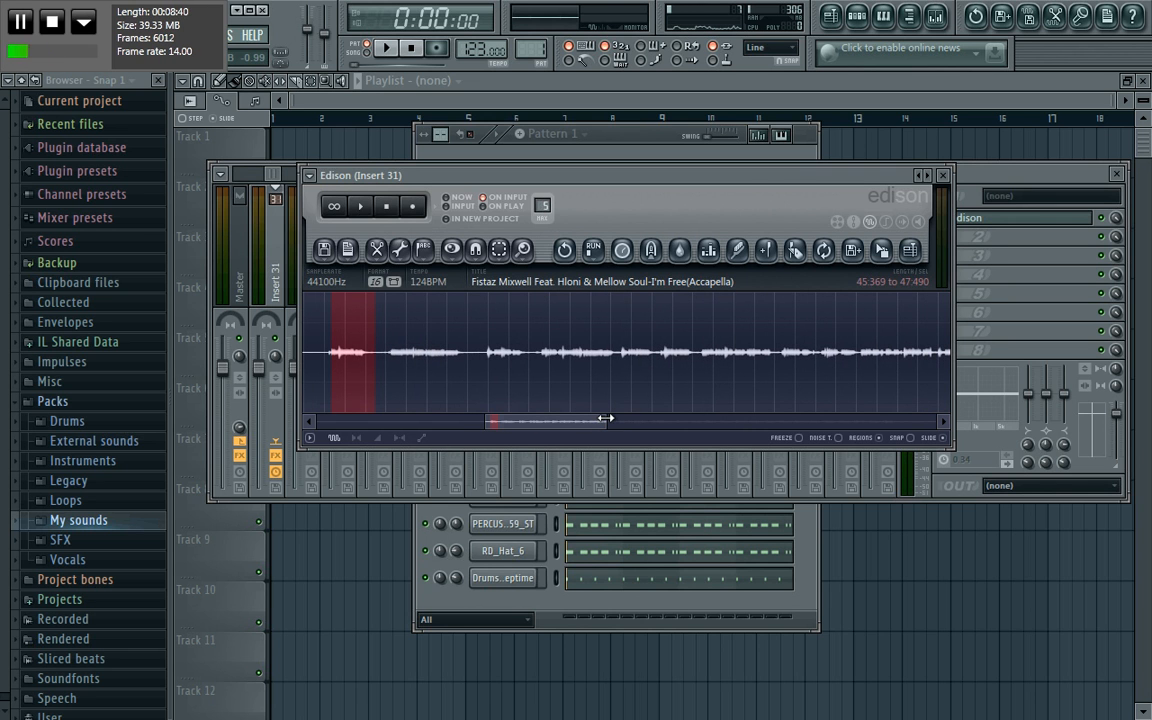
pyautogui.click(371, 208)
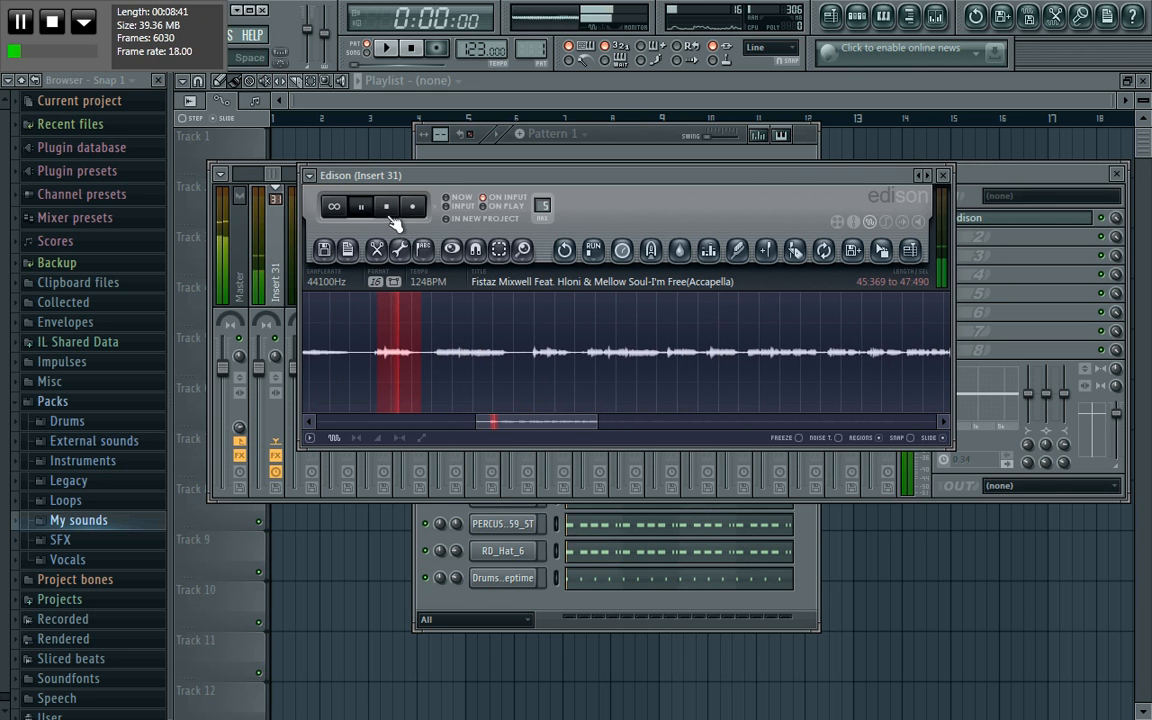
pyautogui.click(389, 212)
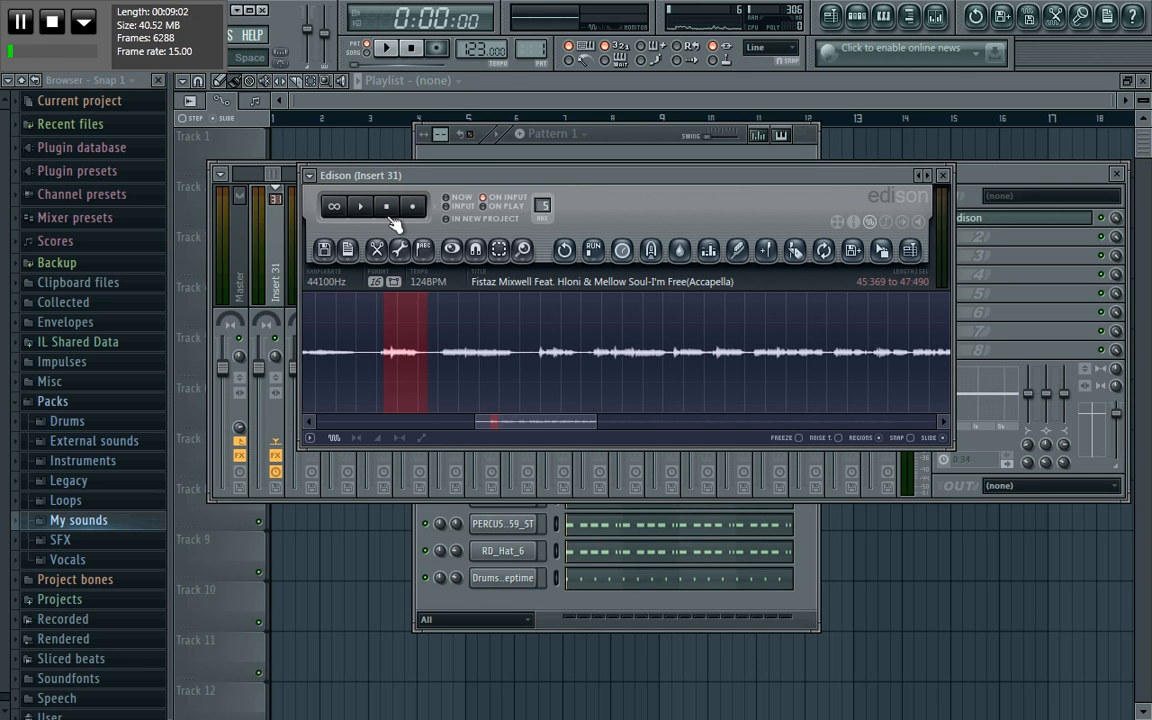
pyautogui.moveTo(596, 421); pyautogui.dragTo(494, 436)
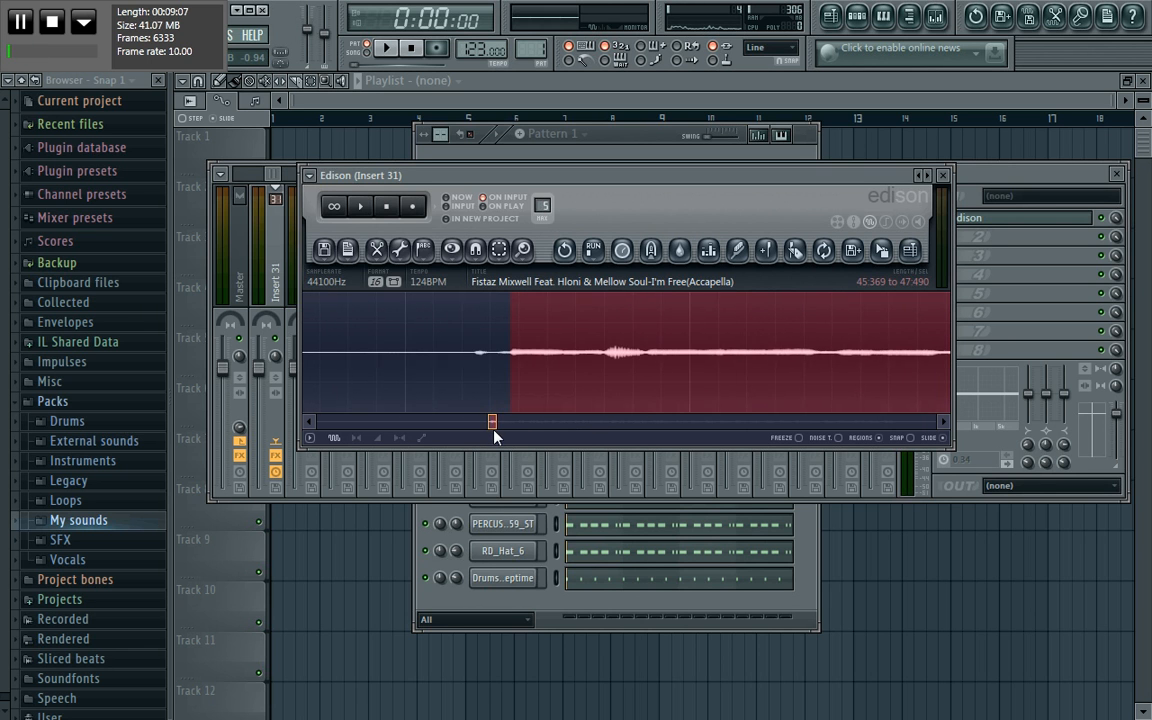
pyautogui.click(362, 207)
pyautogui.click(386, 211)
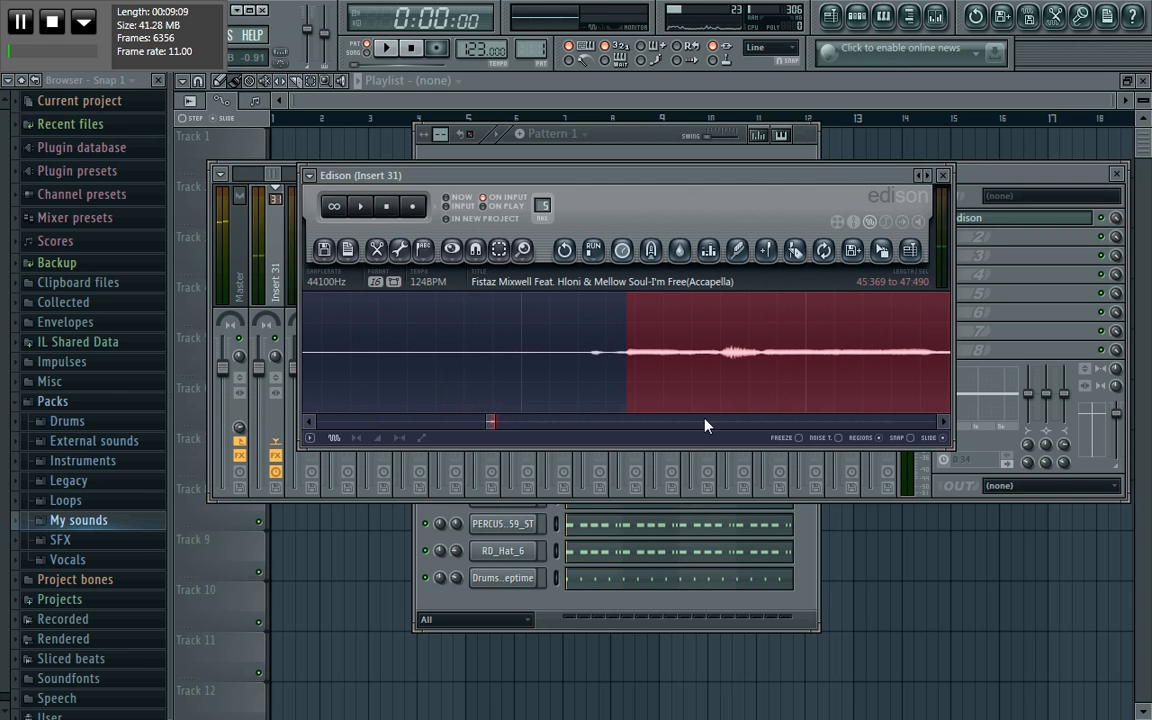
pyautogui.moveTo(489, 421); pyautogui.dragTo(494, 421)
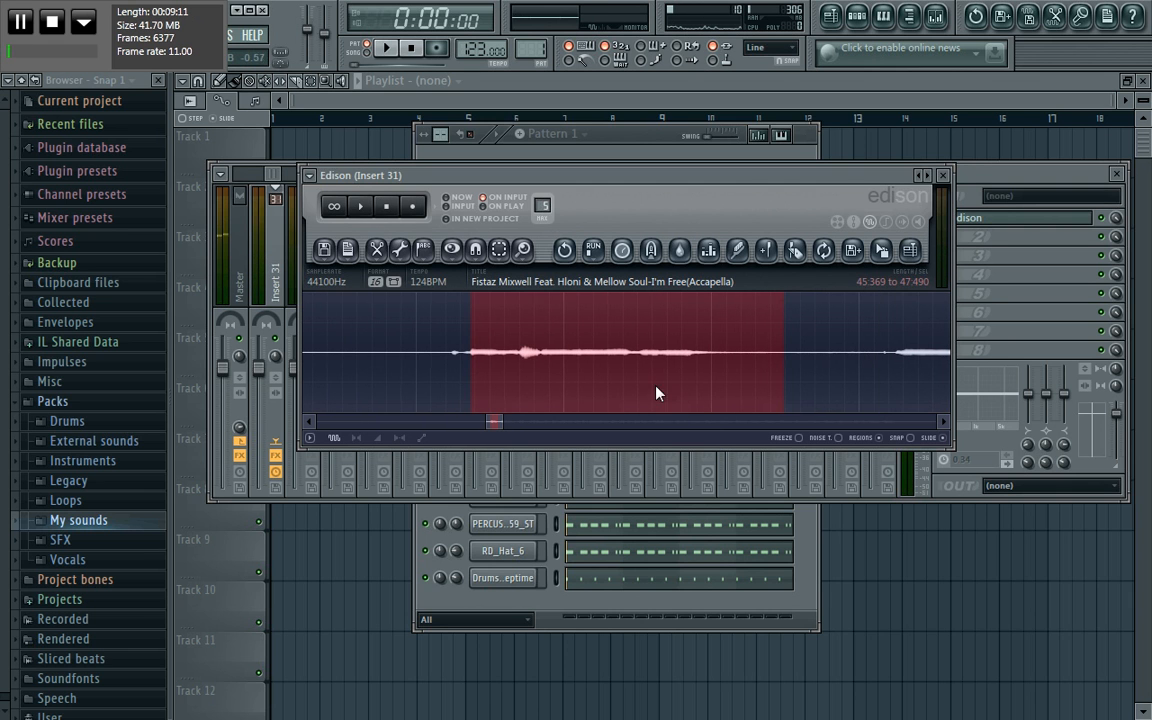
# Shorten the selection by ear to end at 46:024 and add the slice to Pattern 1 as a new channel.
pyautogui.moveTo(745, 393); pyautogui.dragTo(570, 360)
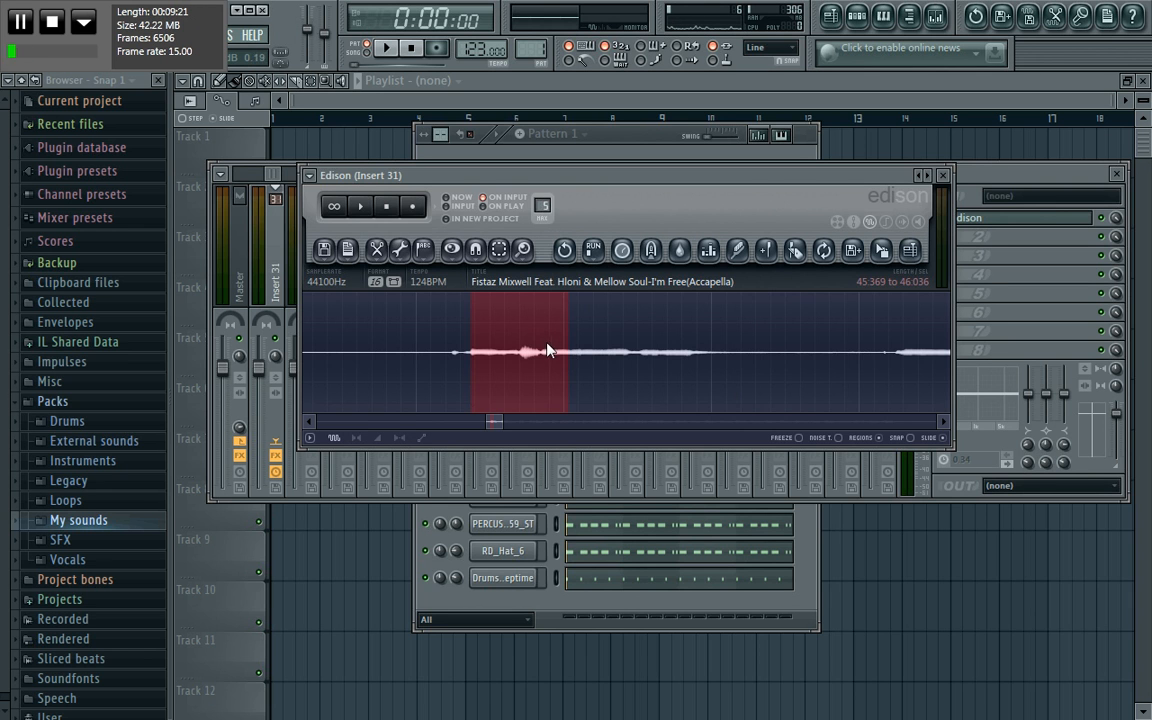
pyautogui.click(362, 207)
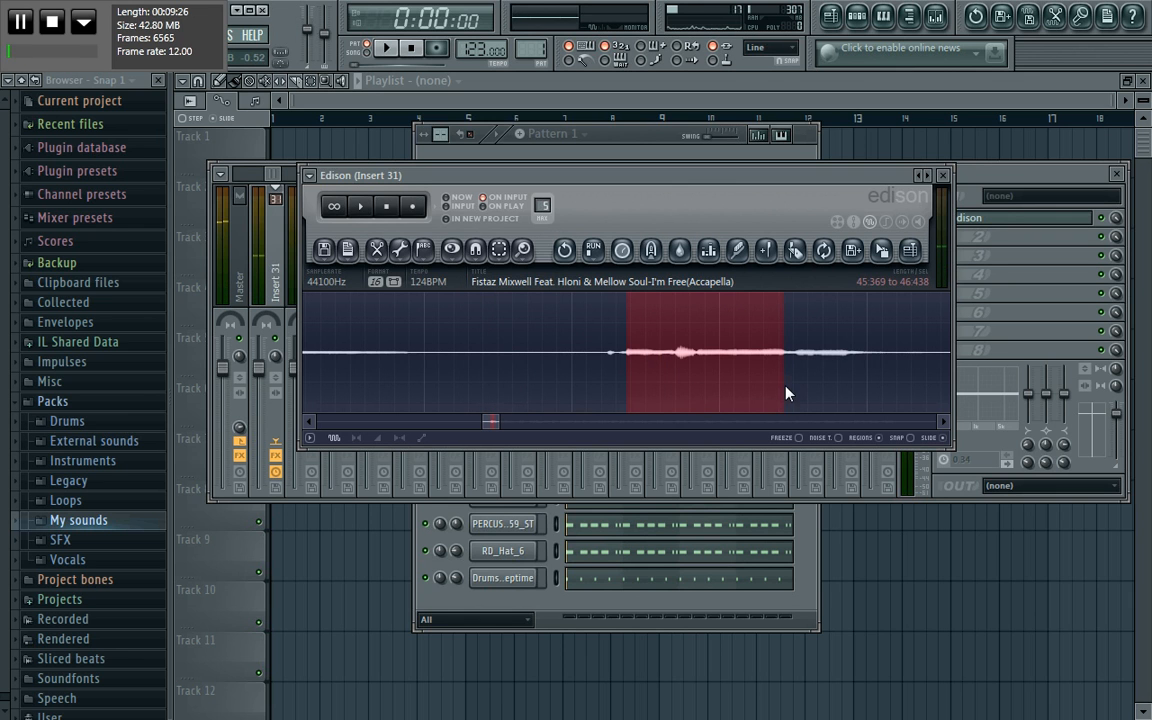
pyautogui.moveTo(797, 396); pyautogui.dragTo(698, 382)
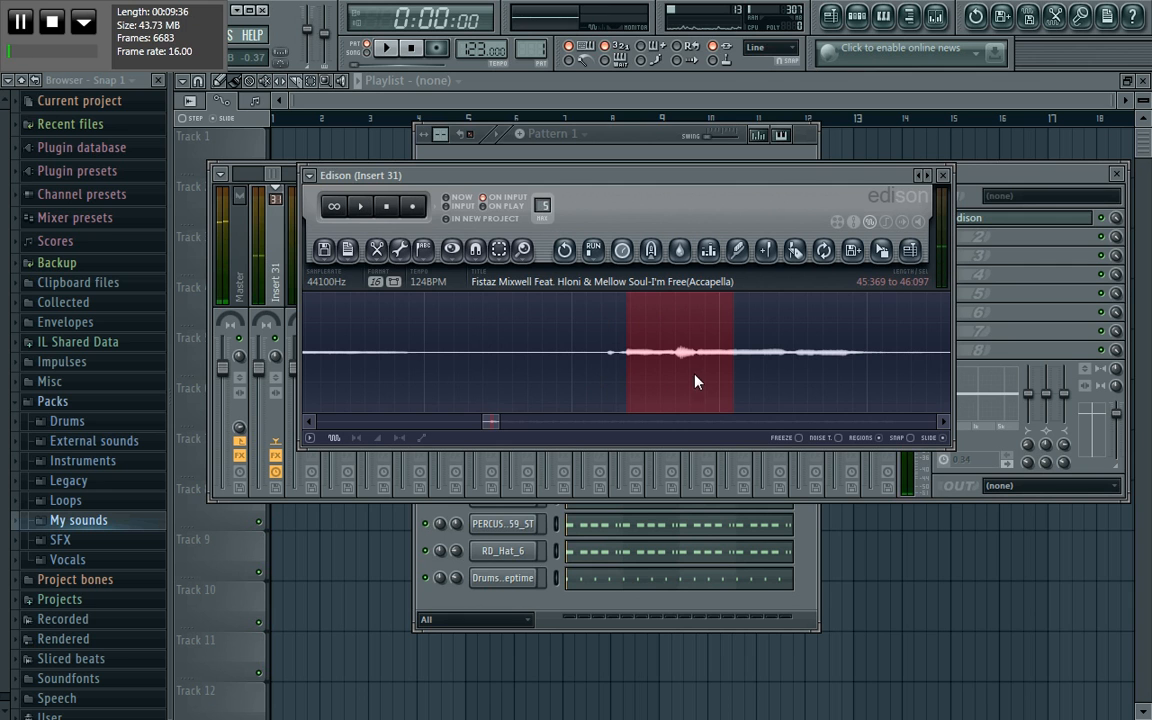
pyautogui.click(362, 210)
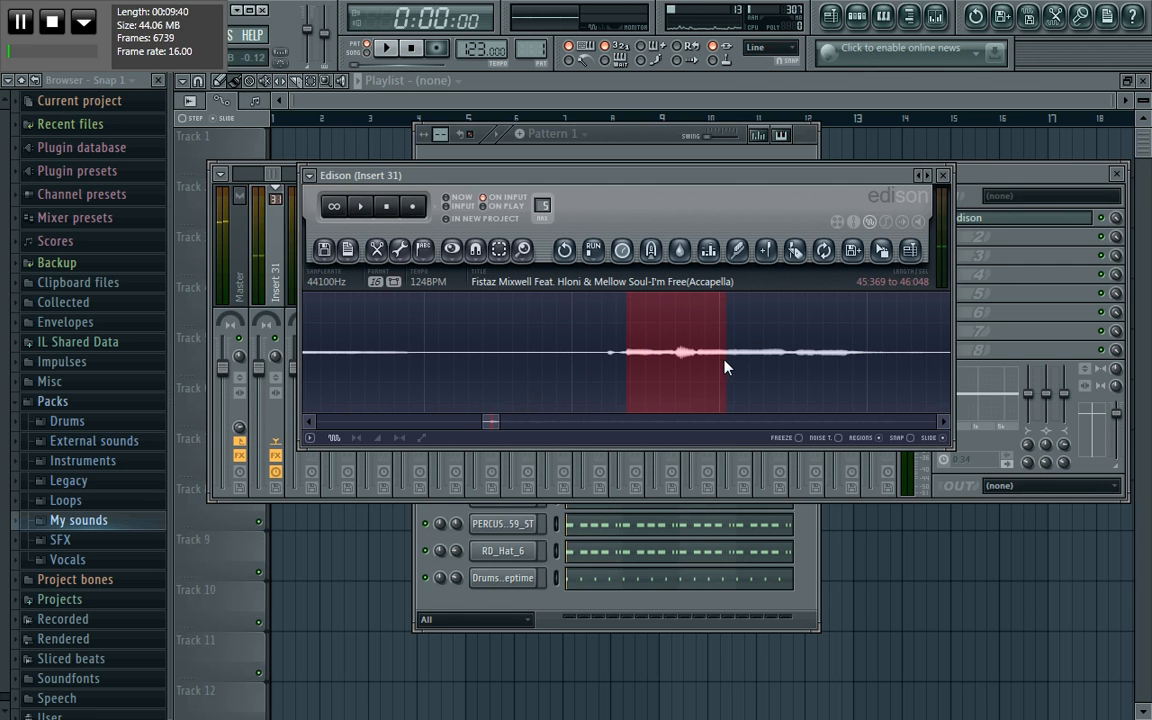
pyautogui.click(368, 210)
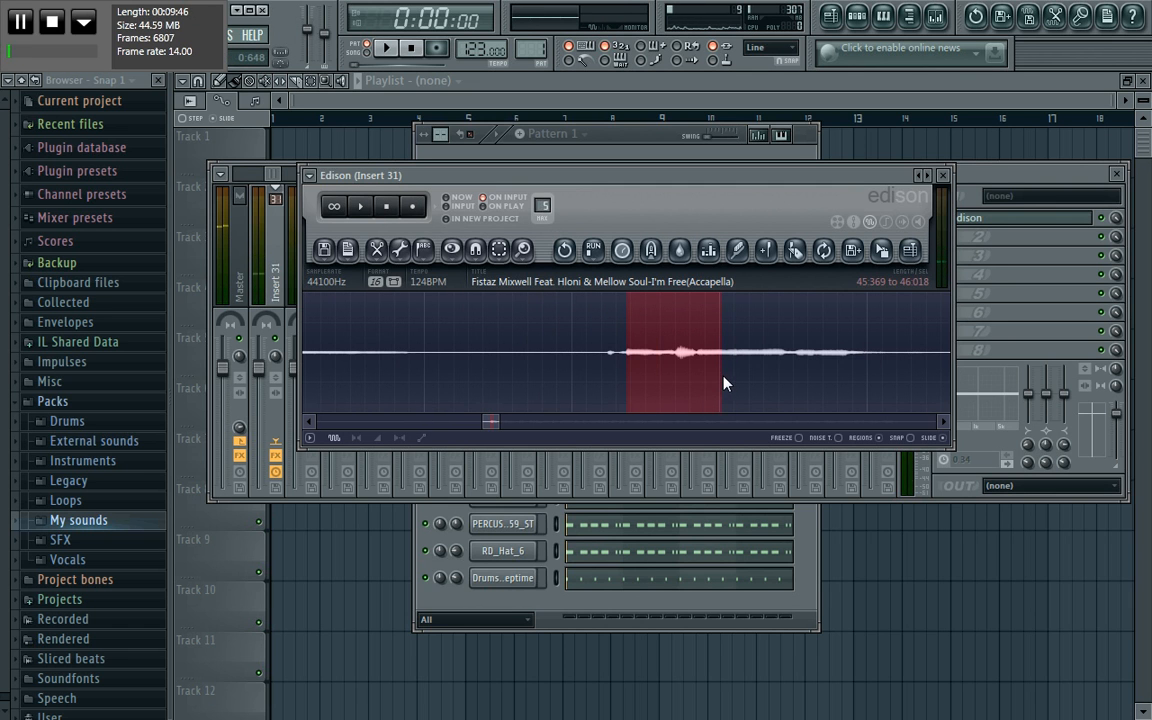
pyautogui.click(389, 210)
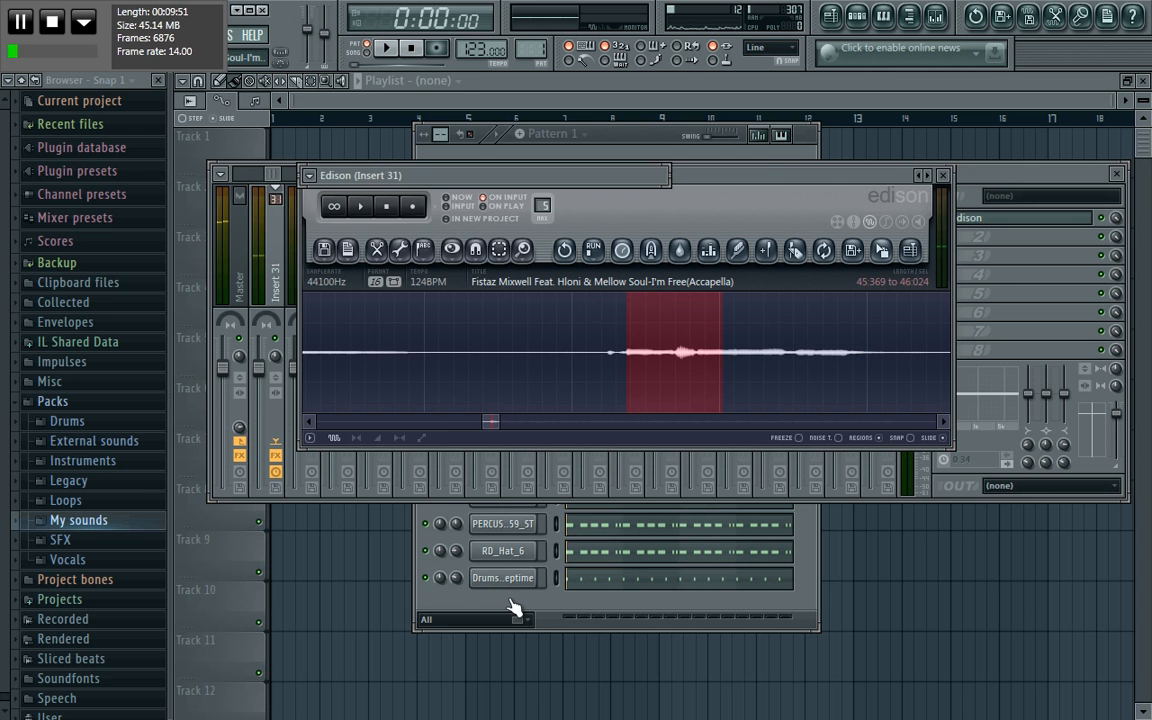
pyautogui.moveTo(513, 607); pyautogui.dragTo(515, 607)
# Select the rest of the phrase from 46:024 to 47:541 and add it as another channel below the first slice.
pyautogui.click(833, 197)
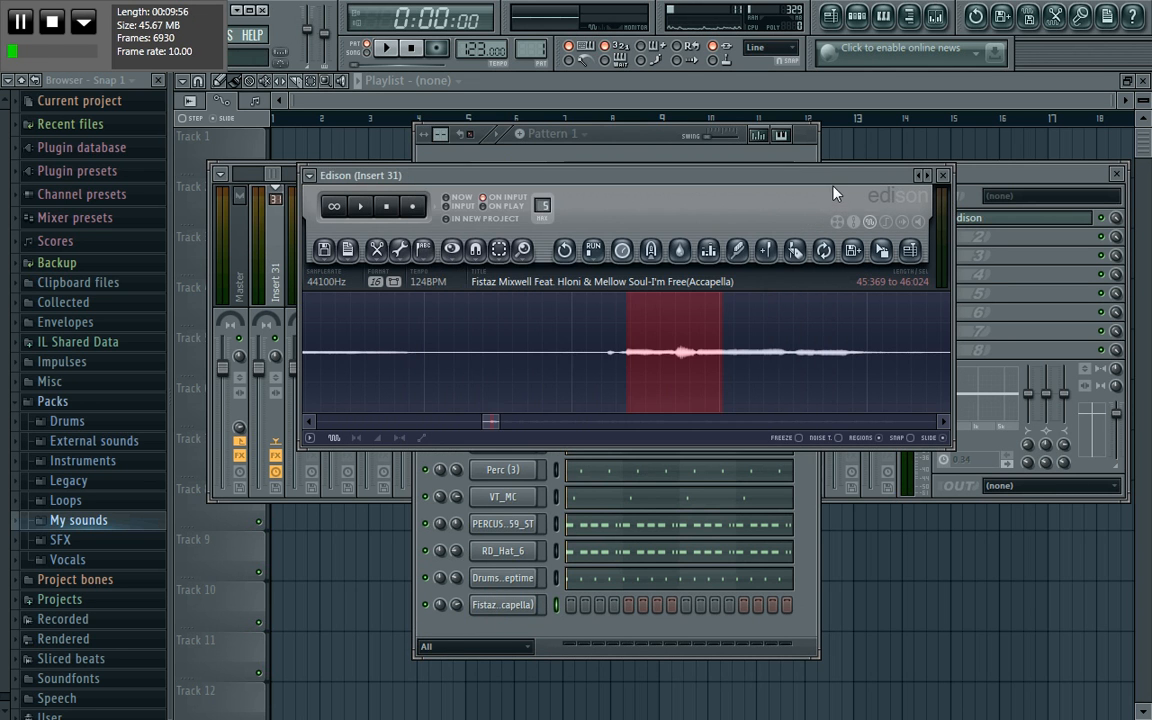
pyautogui.moveTo(626, 331); pyautogui.dragTo(944, 360)
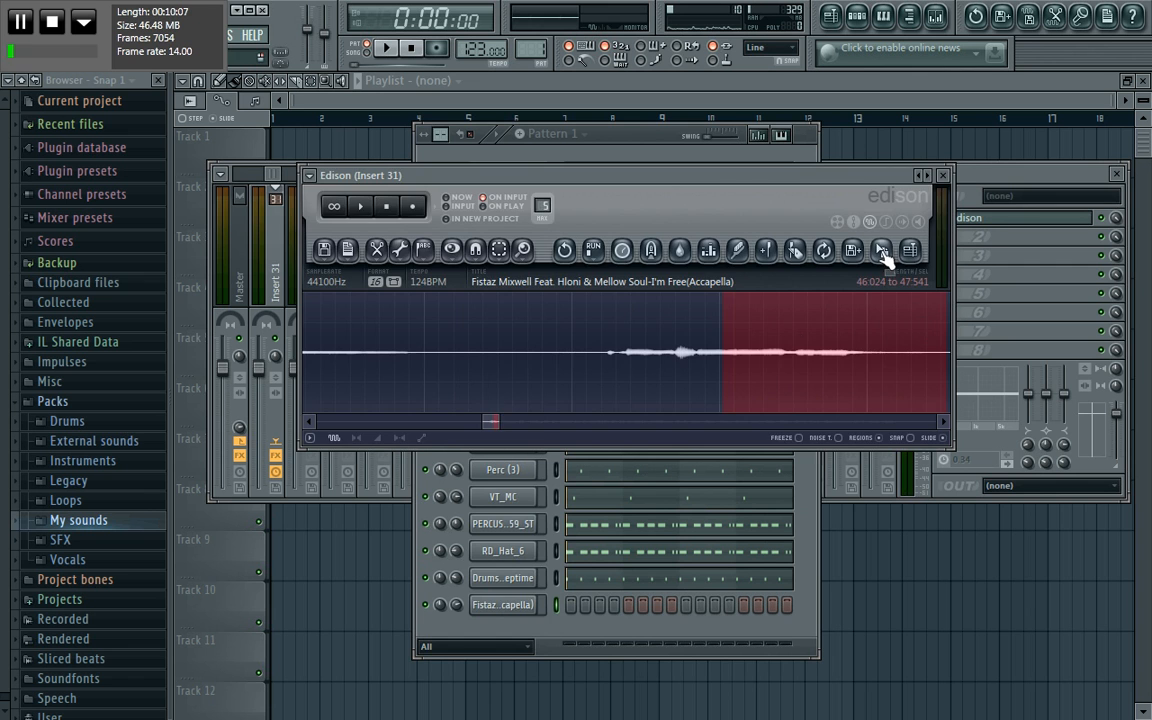
pyautogui.moveTo(882, 249); pyautogui.dragTo(590, 580)
pyautogui.moveTo(536, 630); pyautogui.dragTo(538, 632)
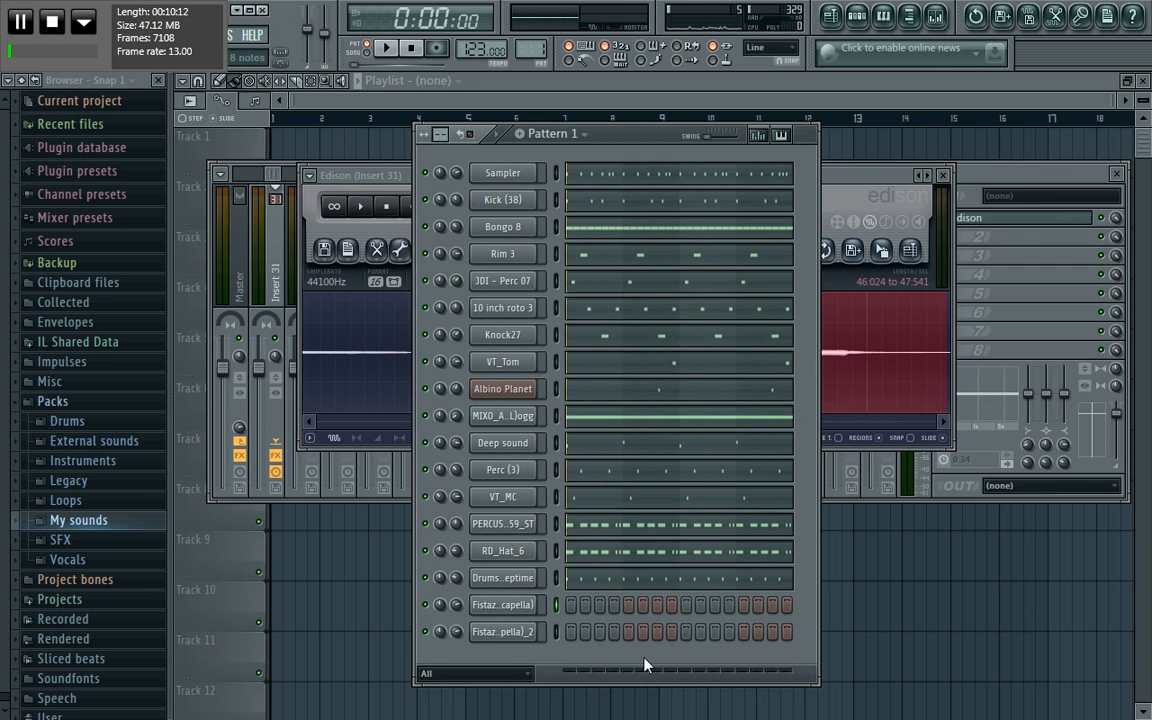
# Bring up the mixer and link the selected vocal slice channels to insert track 31.
pyautogui.click(1007, 175)
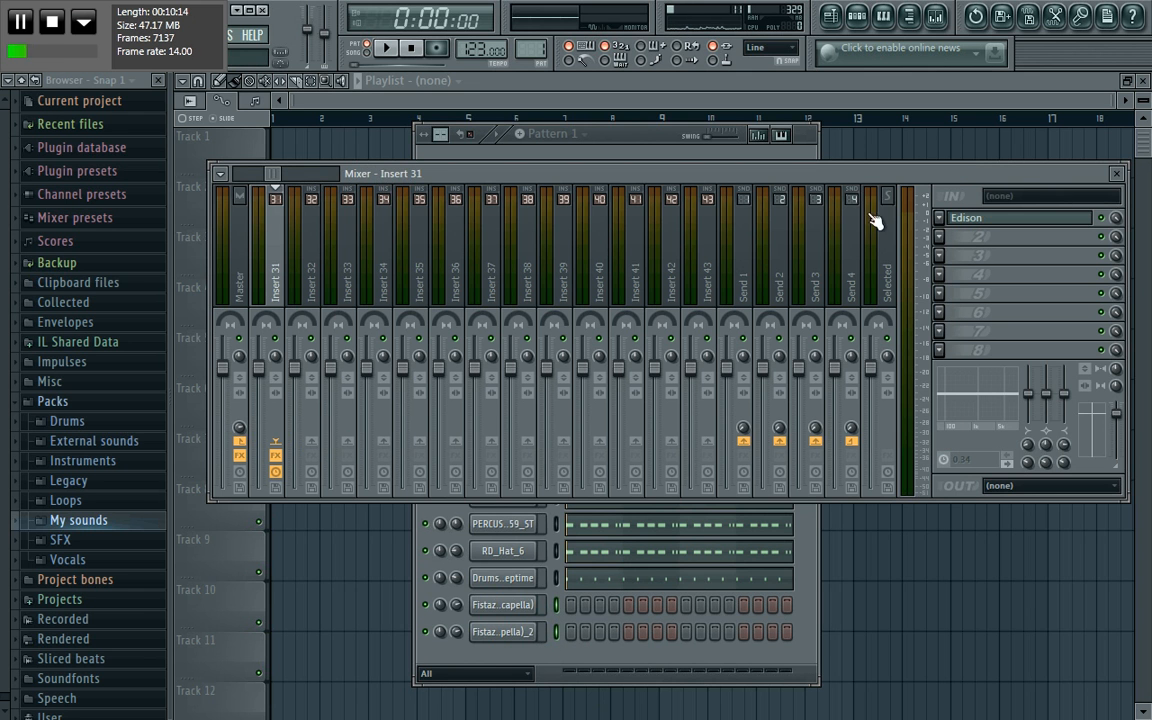
pyautogui.rightClick(276, 293)
pyautogui.moveTo(436, 251)
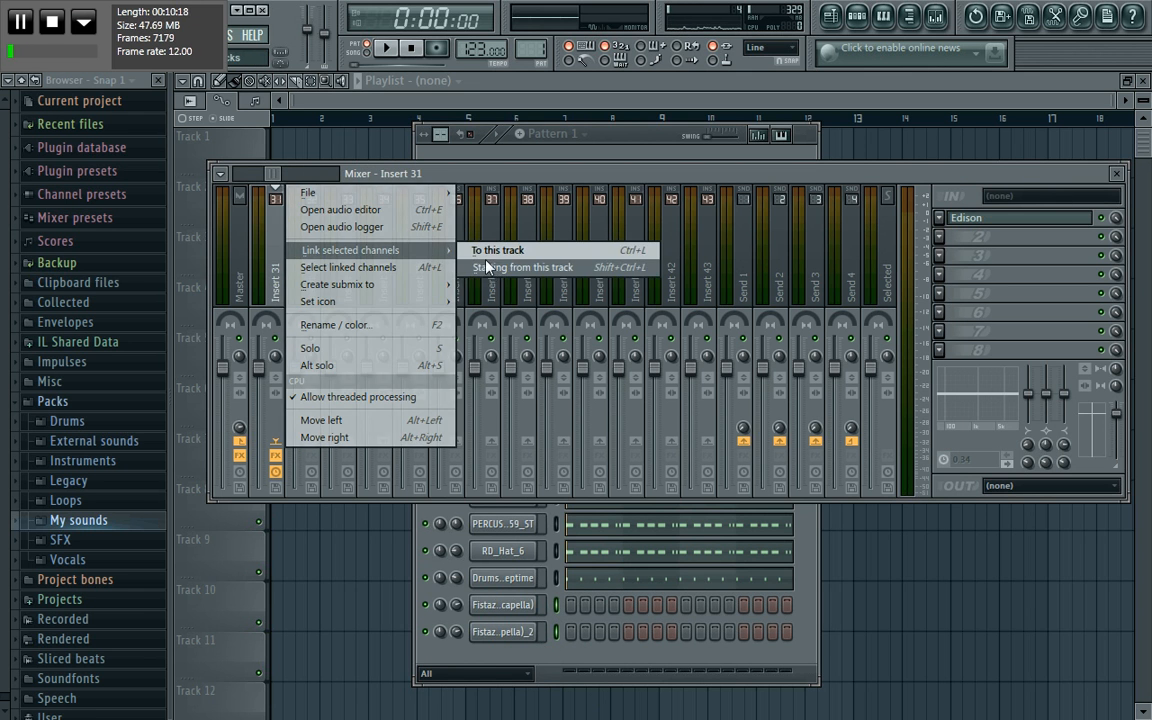
pyautogui.click(486, 253)
# Replace Edison on the vocal mixer track with Fruity Delay Bank and set the effect's mix level to 48%.
pyautogui.click(939, 219)
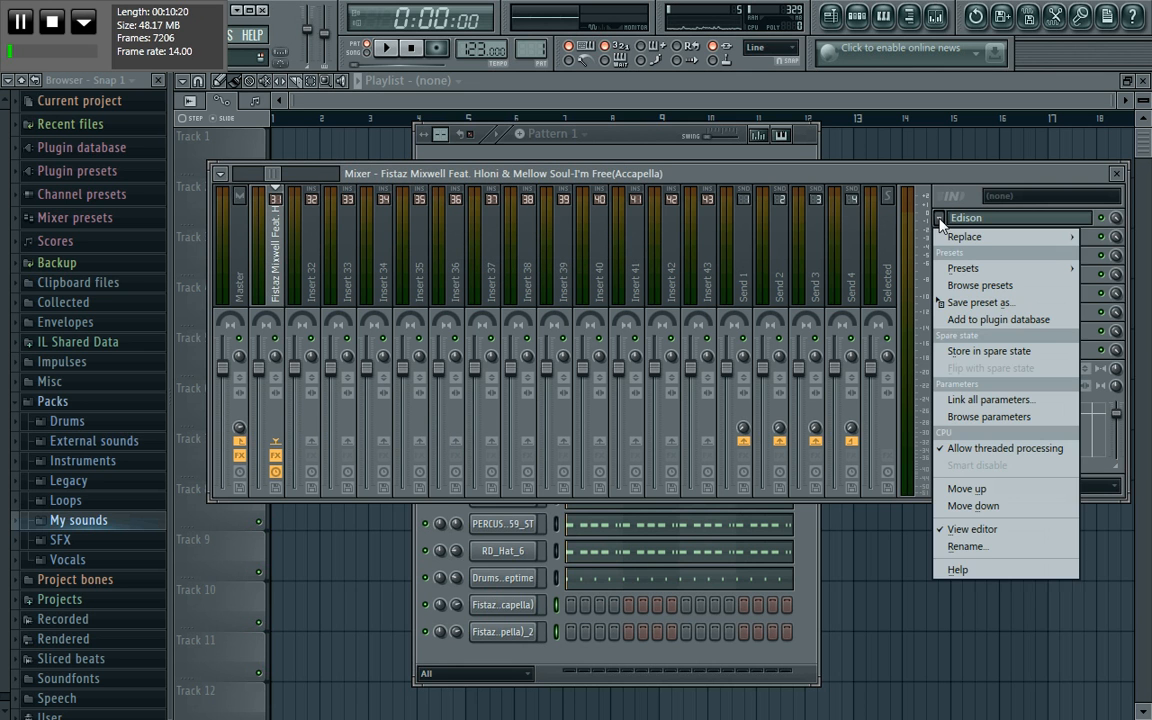
pyautogui.moveTo(953, 238)
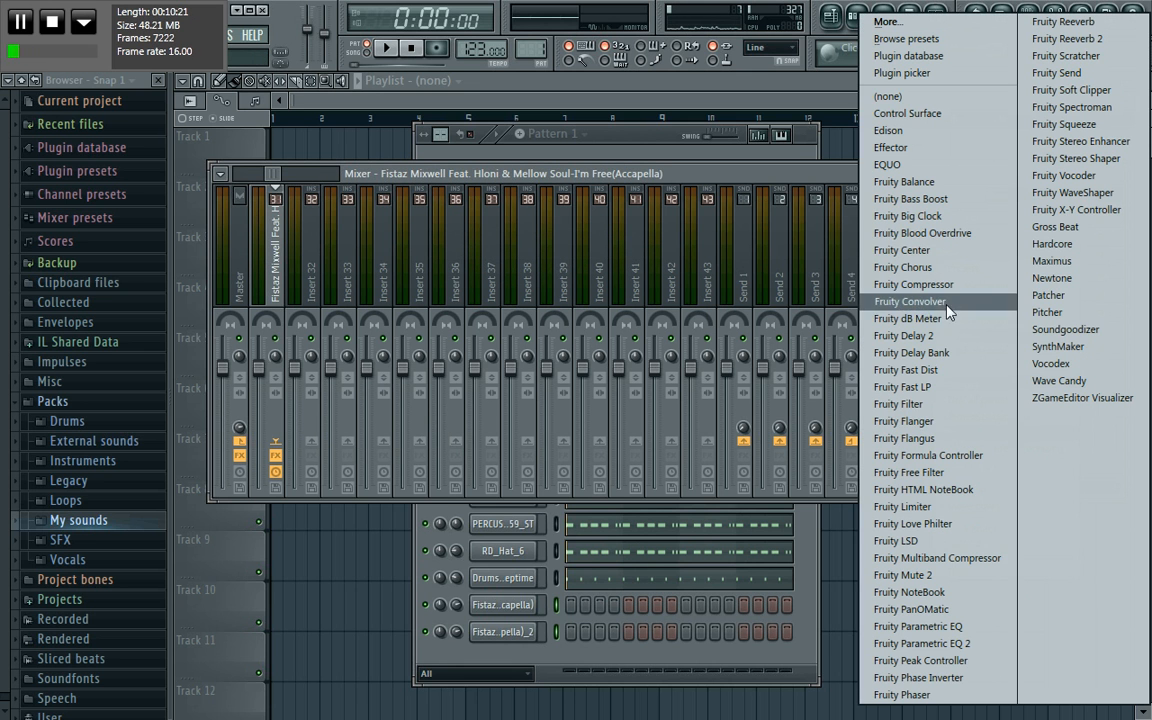
pyautogui.click(928, 353)
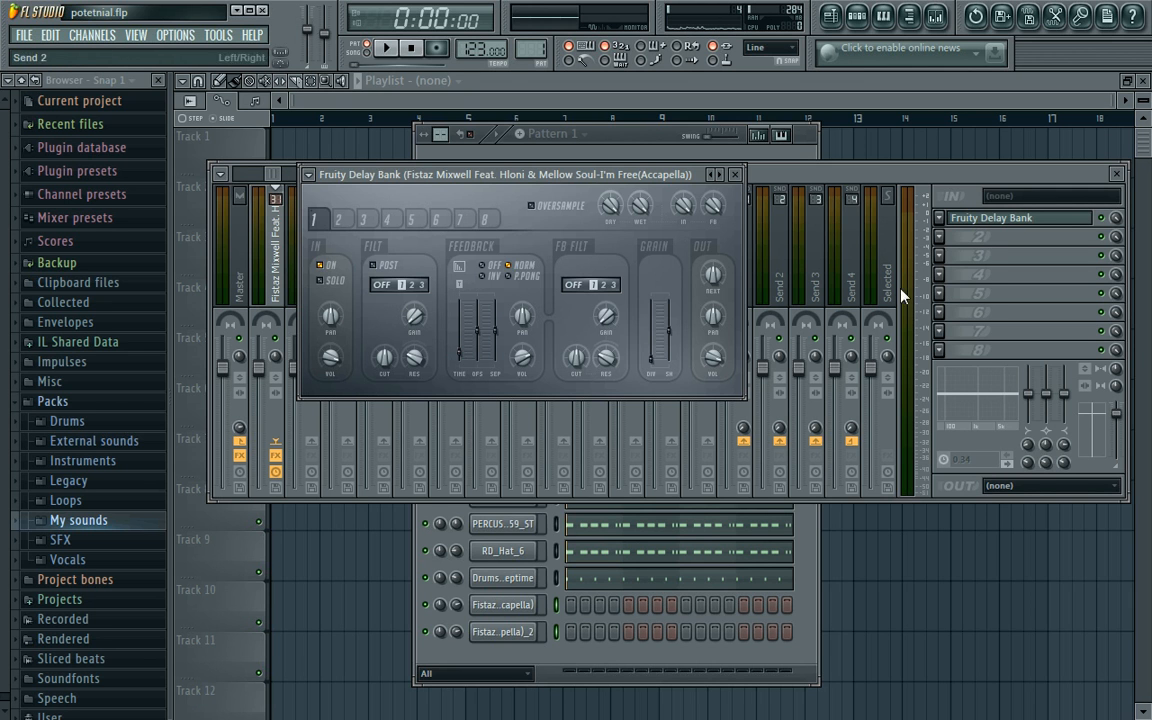
pyautogui.click(1117, 218)
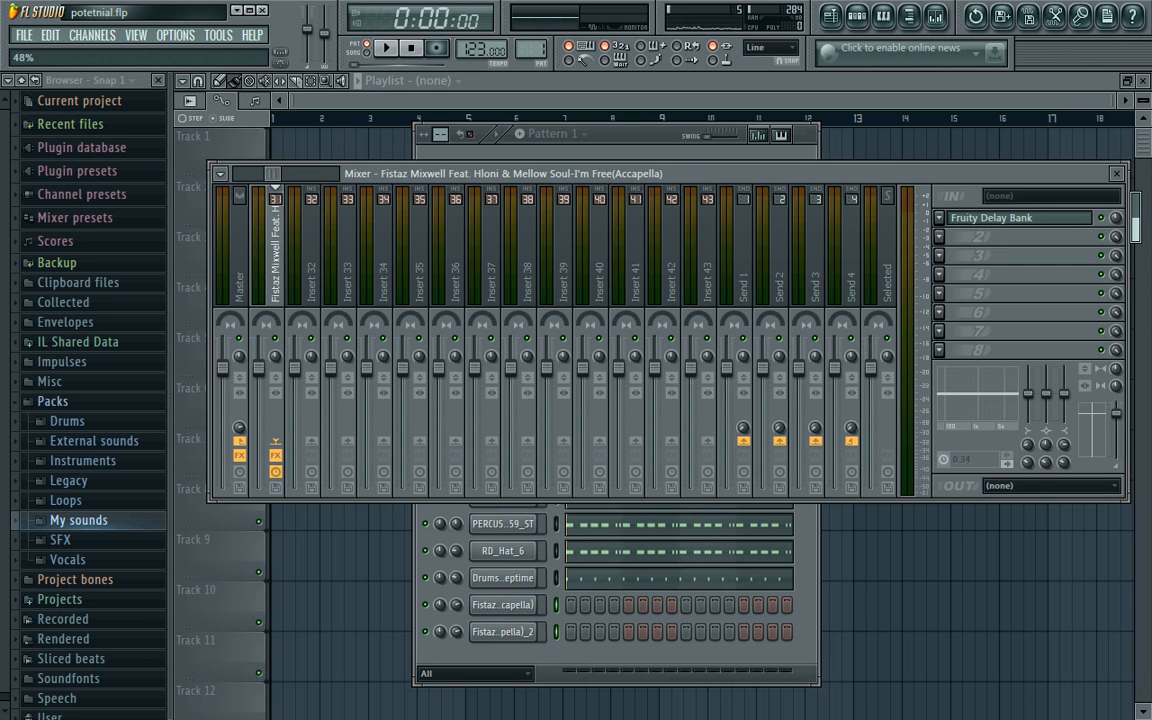
# Check both slices' channel settings and place C5 notes for the first vocal slice at the start of bars 1 to 4.
pyautogui.click(536, 612)
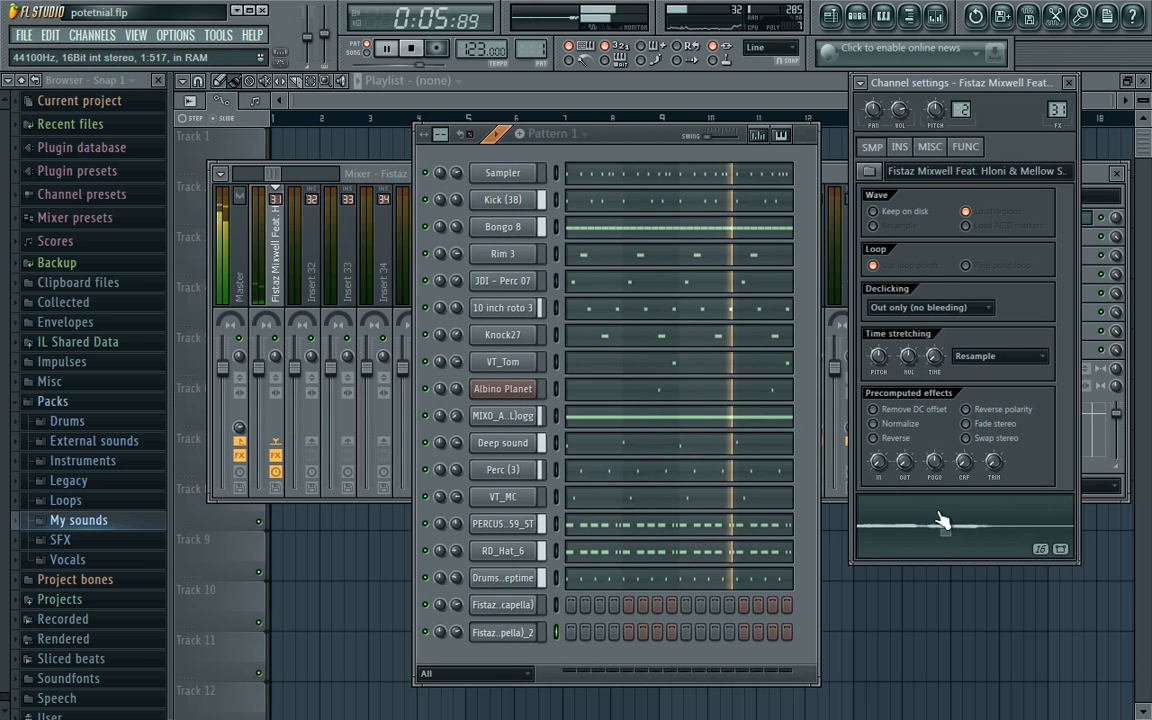
pyautogui.click(505, 605)
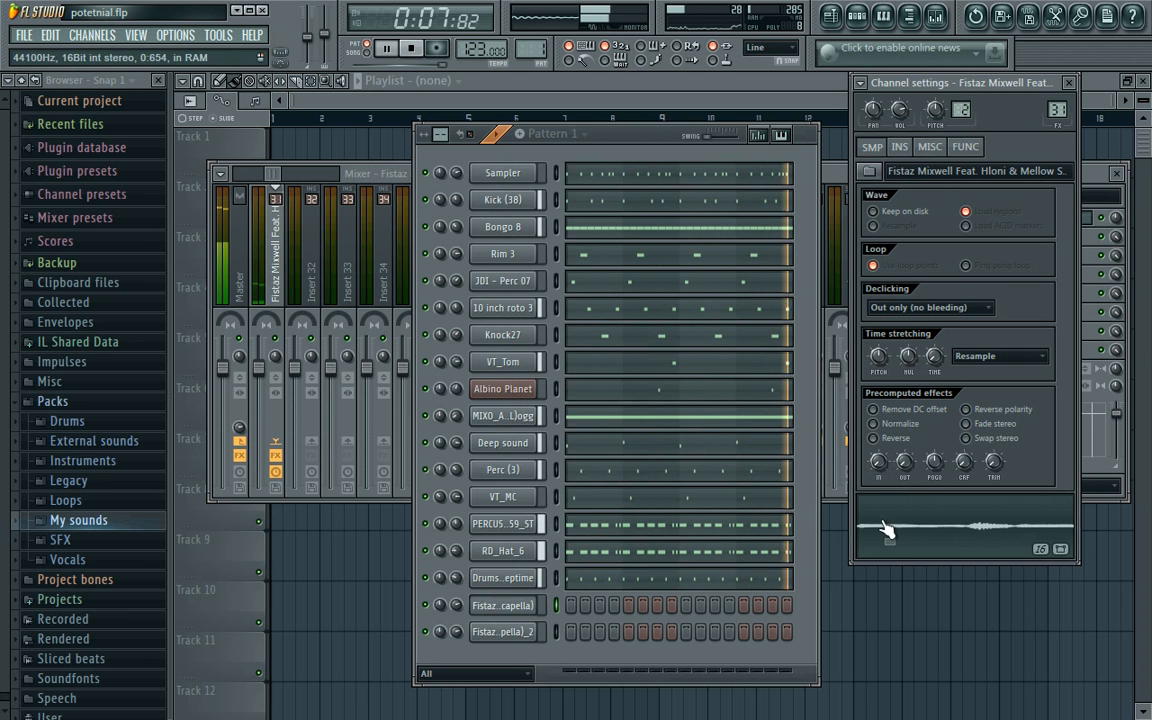
pyautogui.rightClick(530, 607)
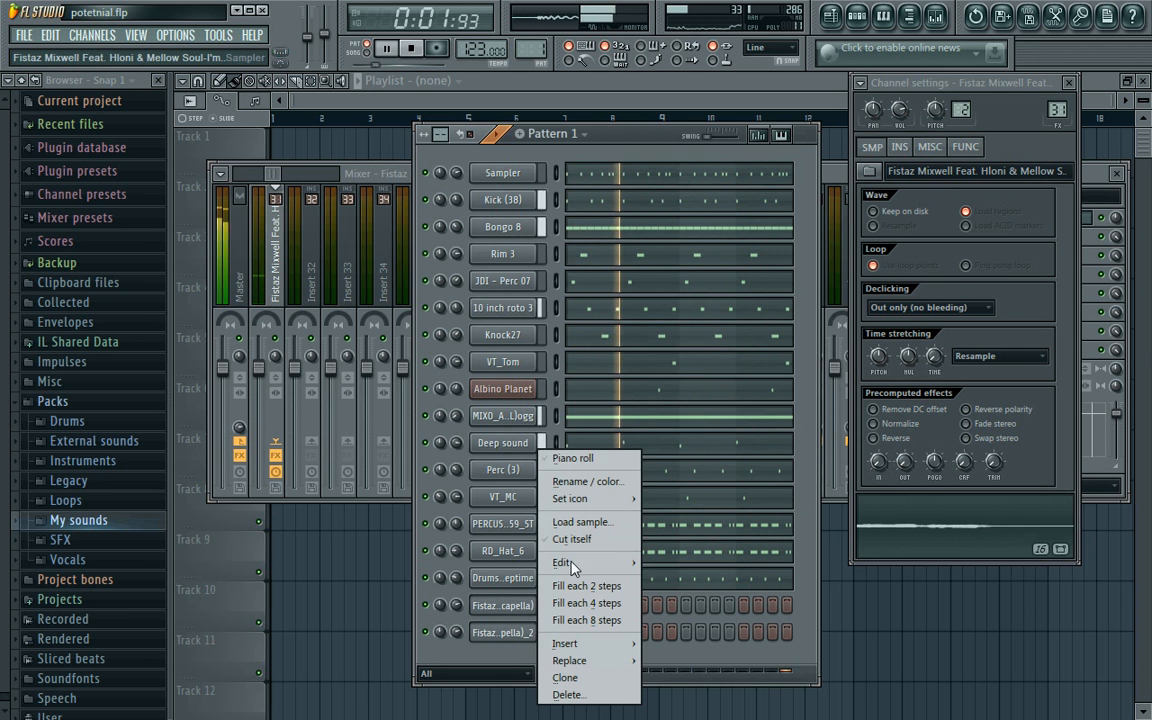
pyautogui.click(576, 460)
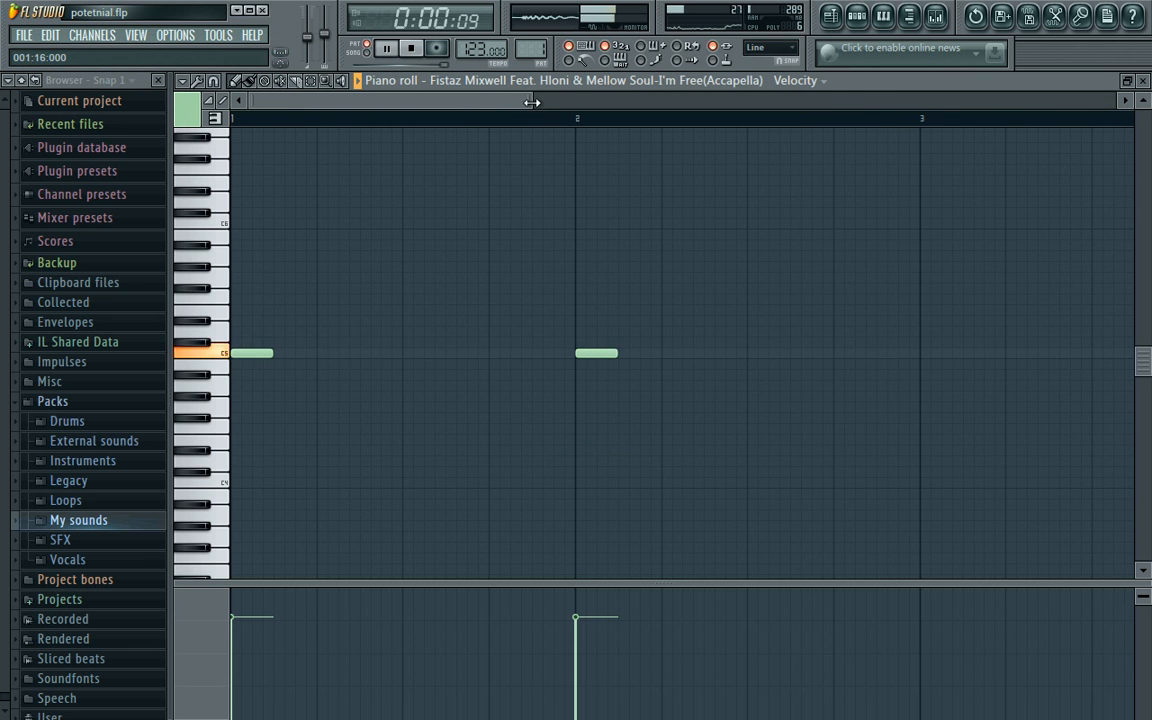
pyautogui.moveTo(531, 102); pyautogui.dragTo(800, 102)
pyautogui.click(590, 353)
pyautogui.click(765, 353)
# Switch the piano roll to the second vocal slice and place C5 notes at step 7 of bars 2 and 4.
pyautogui.click(481, 82)
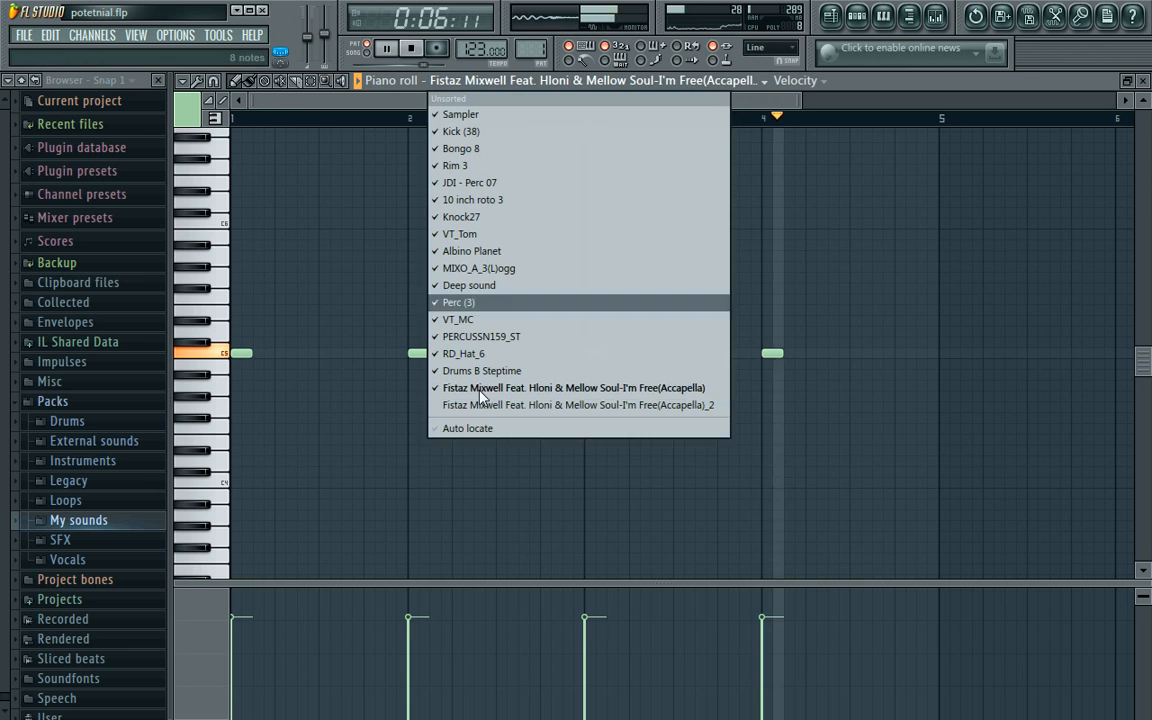
pyautogui.click(445, 405)
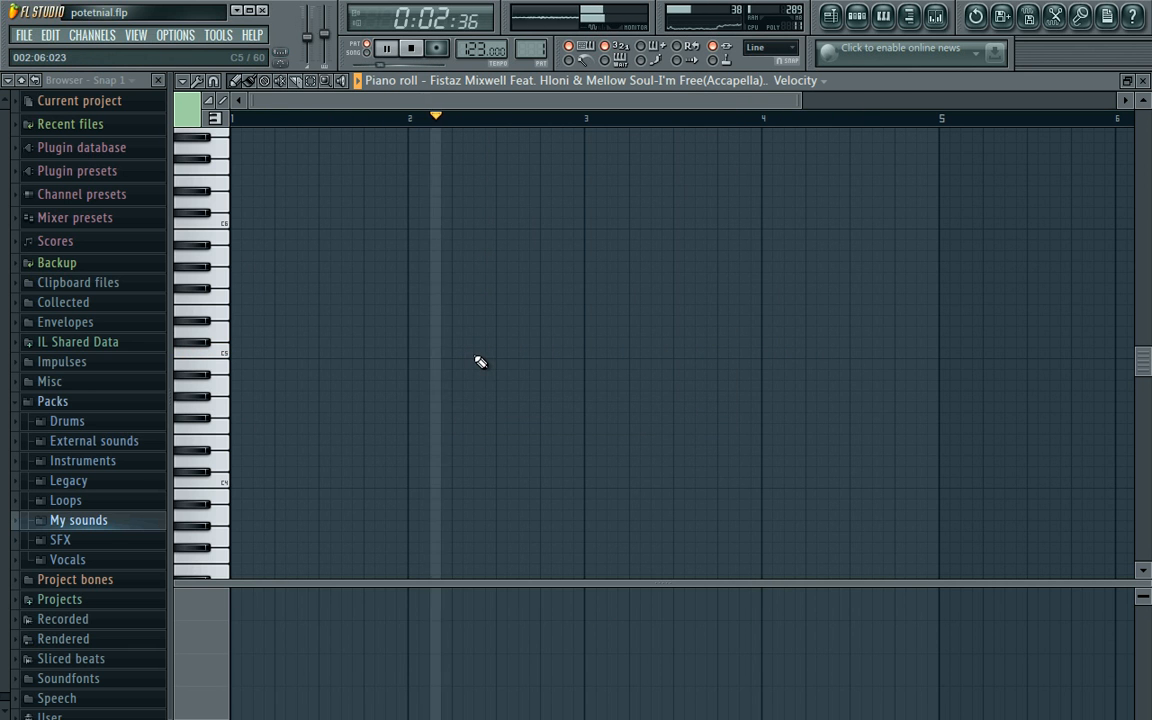
pyautogui.click(480, 356)
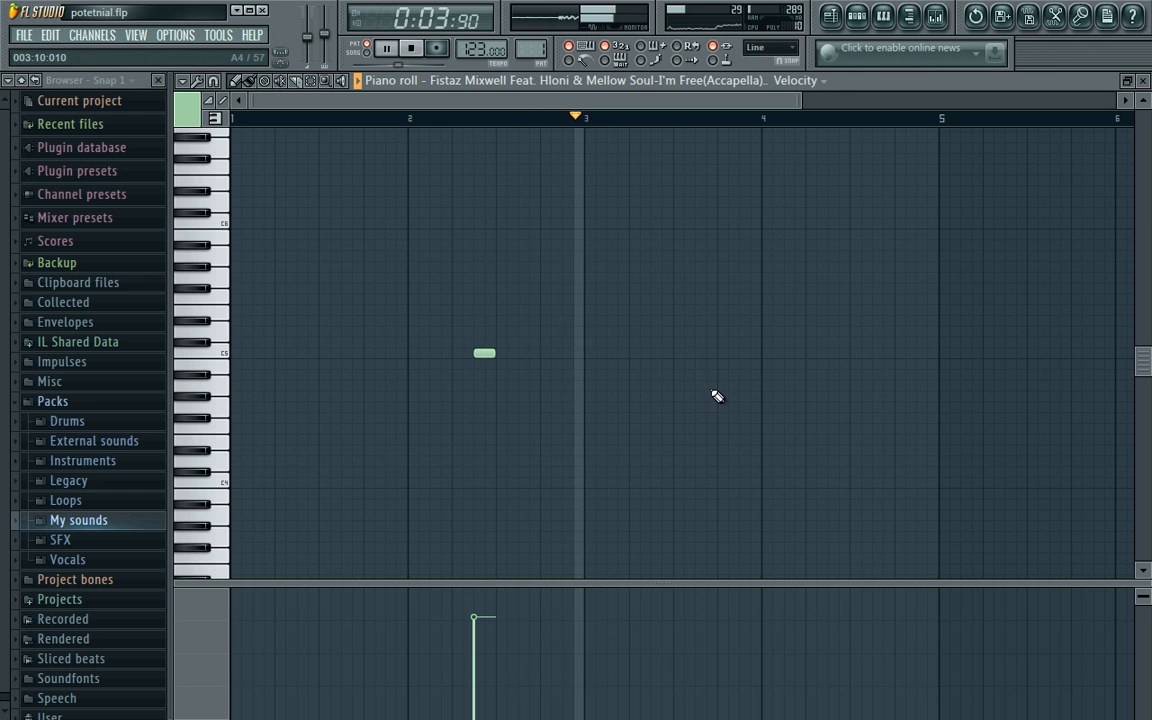
pyautogui.click(828, 355)
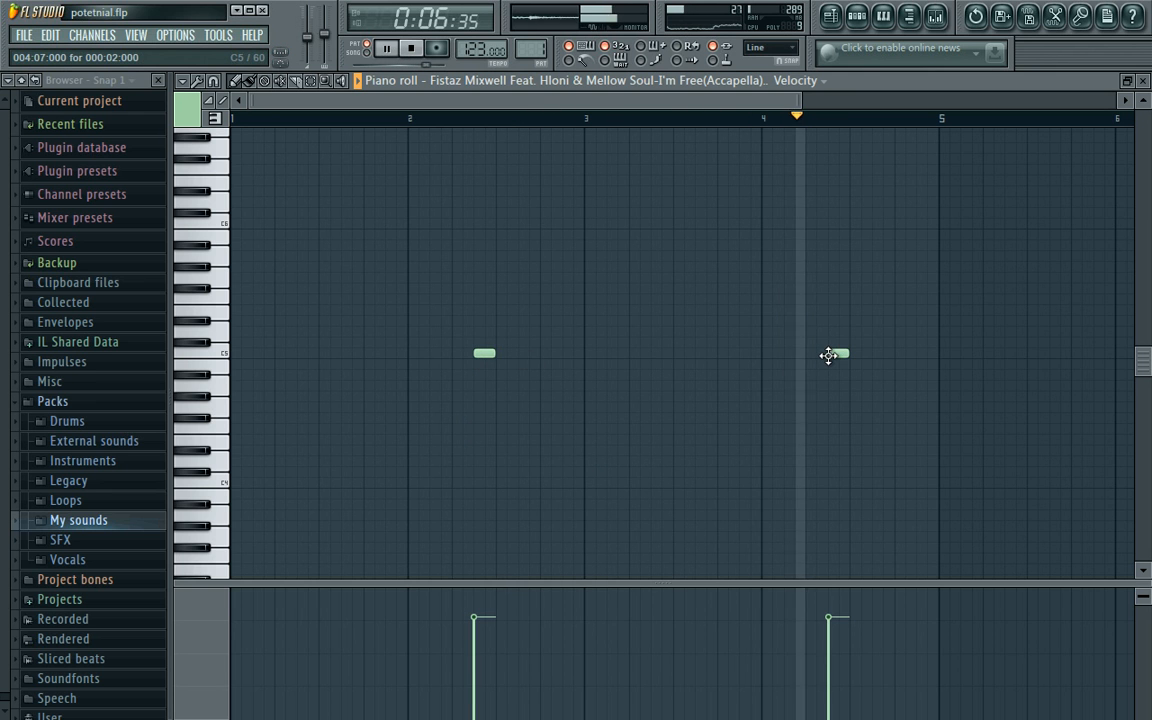
# Nudge both notes of the second vocal slice one step earlier, fine-tuning them half a step later by ear.
pyautogui.hotkey('shift', 'Left')
pyautogui.hotkey('shift', 'Left')
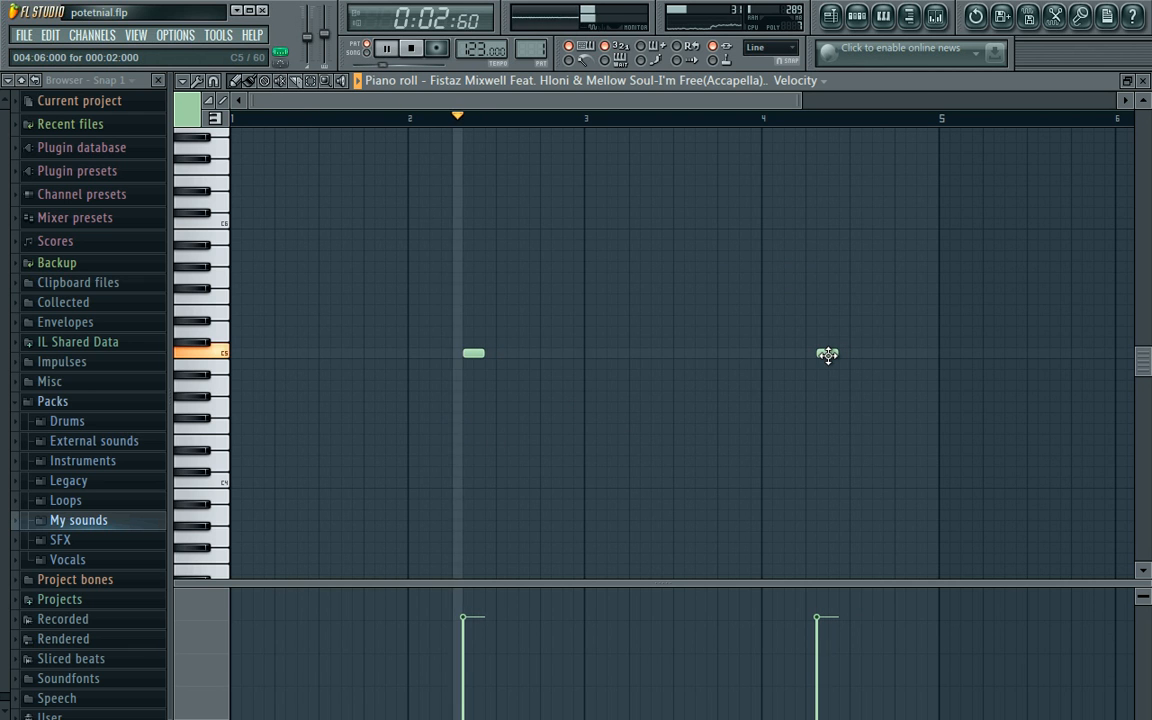
pyautogui.hotkey('shift', 'Right')
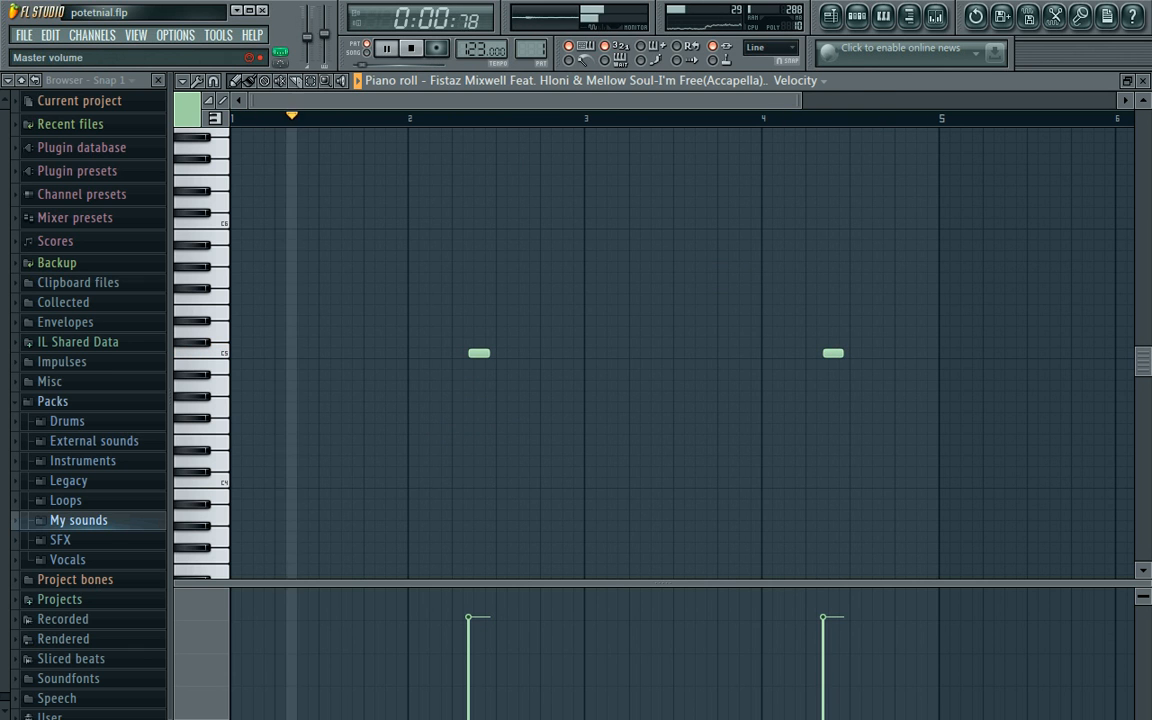
# Add a quick fade-out to the second vocal slice in its channel settings.
pyautogui.click(857, 17)
pyautogui.click(506, 632)
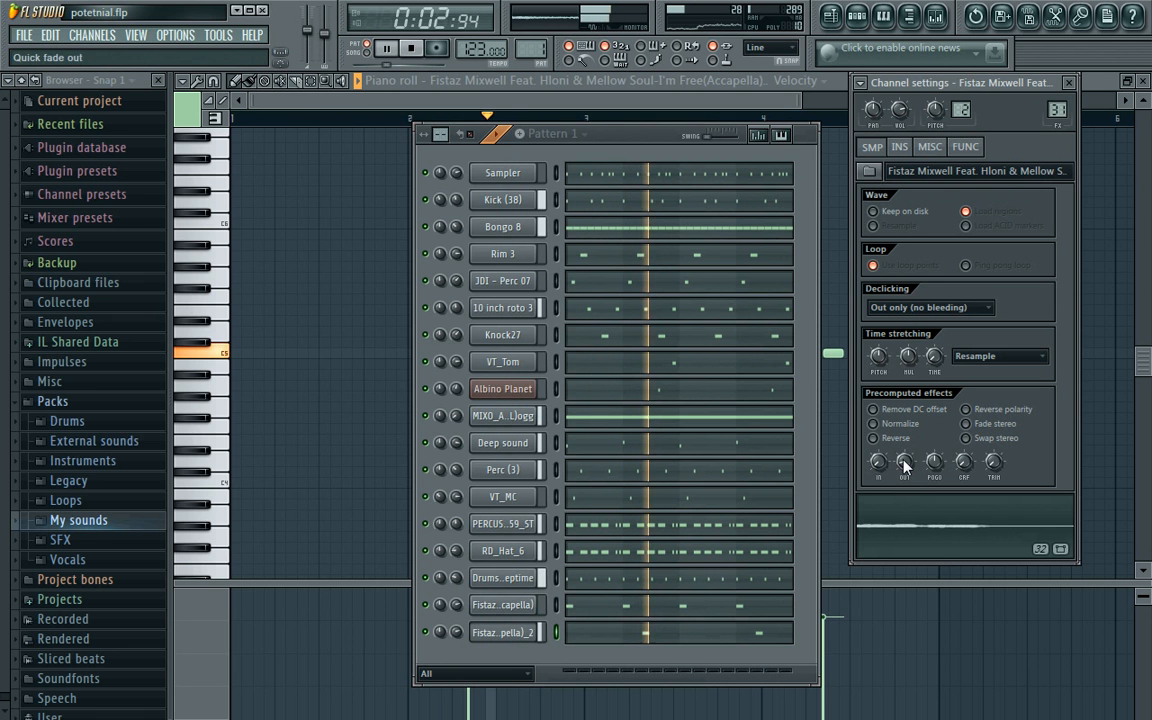
pyautogui.moveTo(904, 465); pyautogui.dragTo(904, 458)
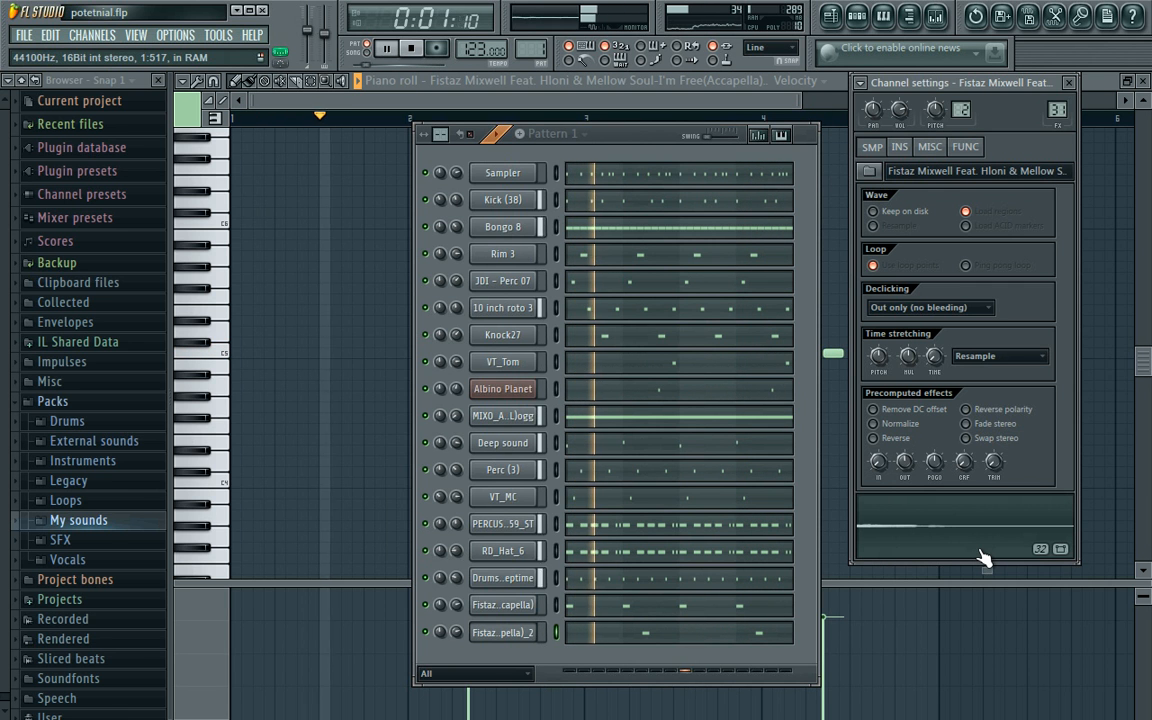
# Raise the master volume and shift the second slice's notes in bars 2 and 4 two steps later.
pyautogui.moveTo(307, 34); pyautogui.dragTo(307, 25)
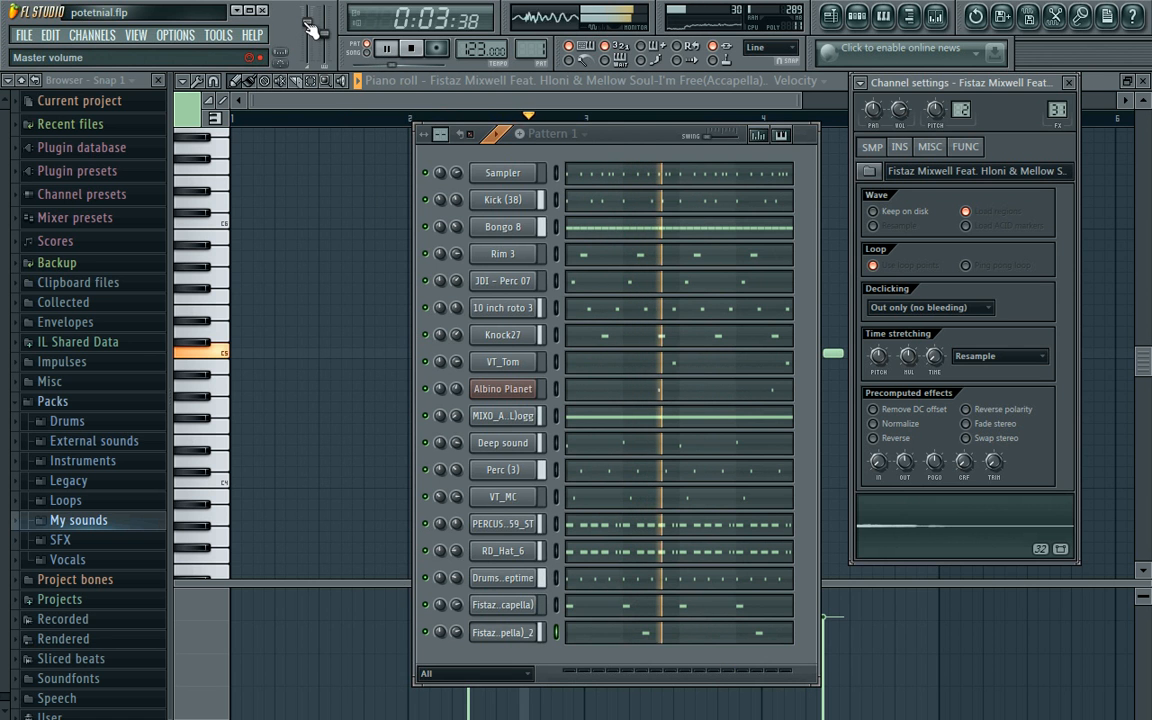
pyautogui.click(505, 103)
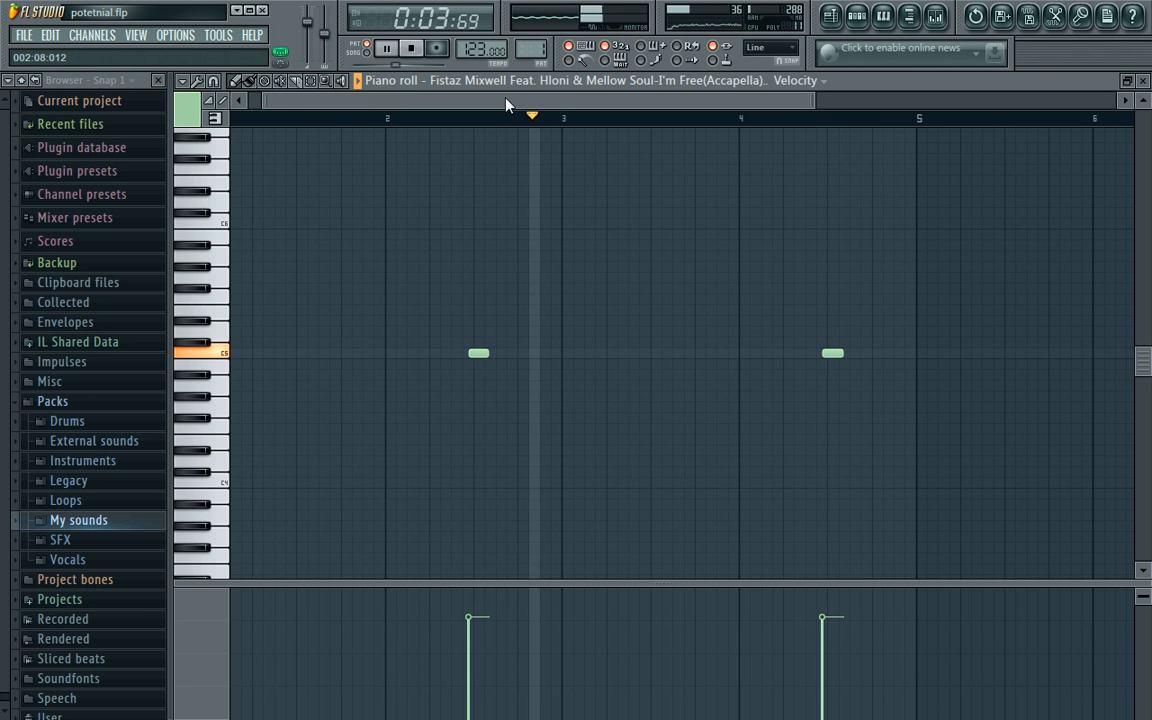
# Remove the quick fade-out from the second vocal slice and stop the pattern's playback.
pyautogui.click(857, 16)
pyautogui.click(502, 632)
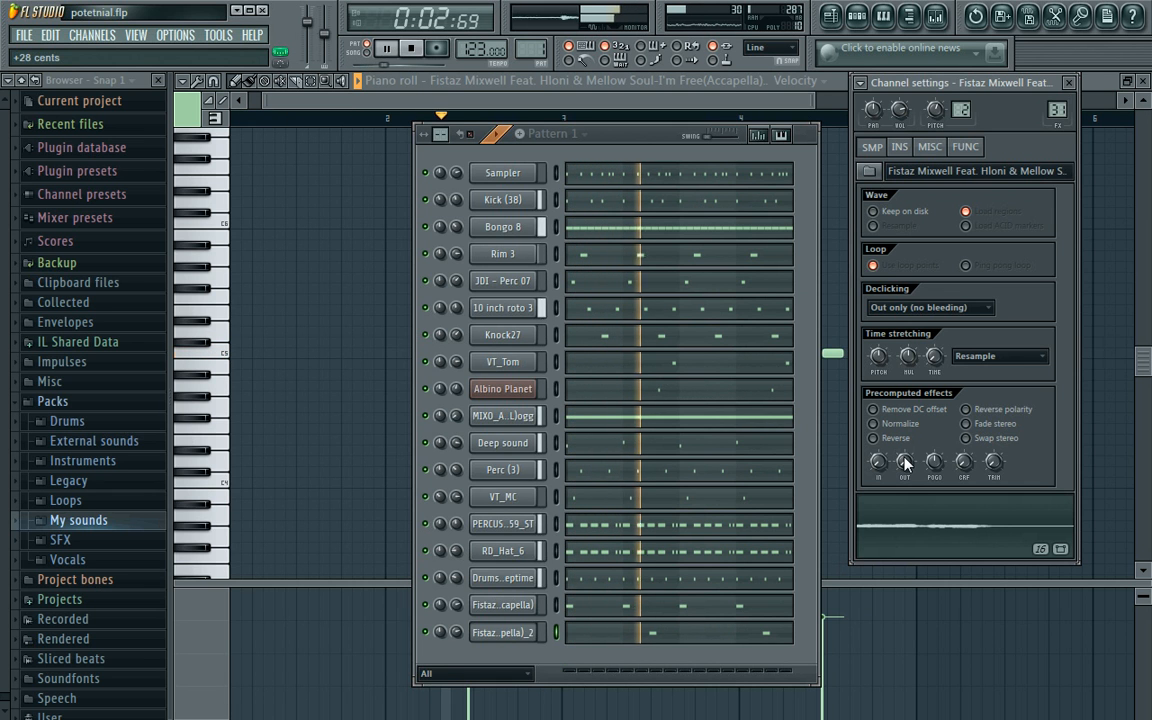
pyautogui.press('space')
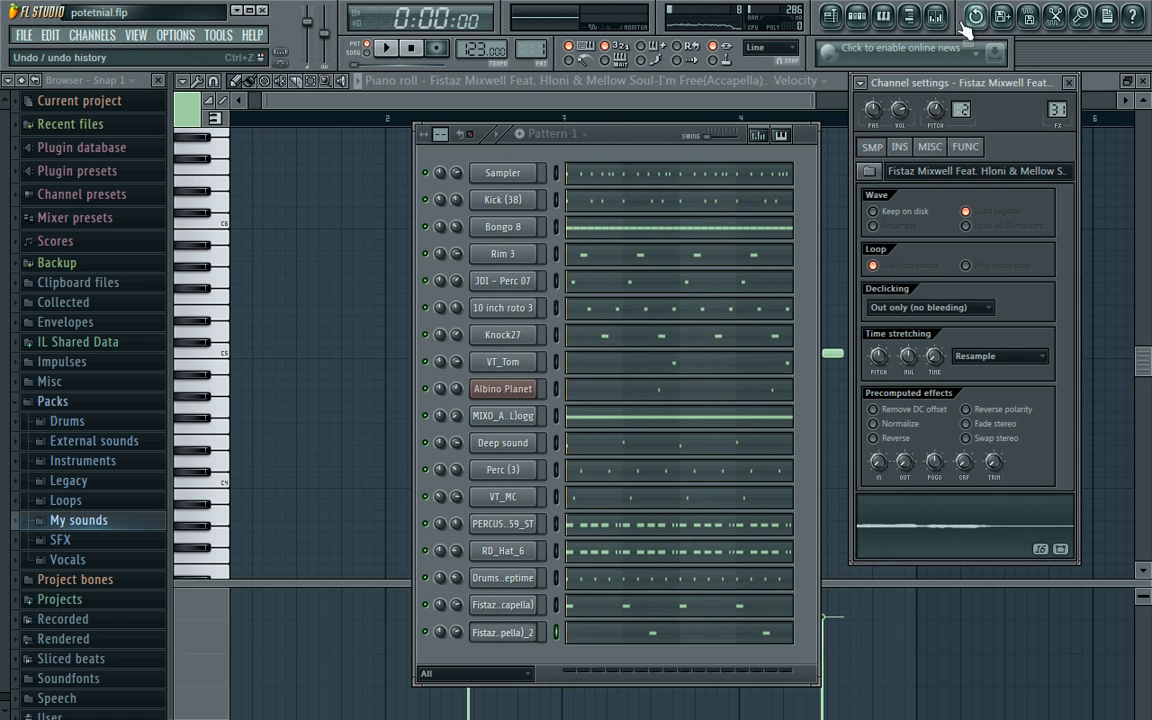
# Open the Fruity Delay Bank settings on the vocal mixer track.
pyautogui.click(880, 15)
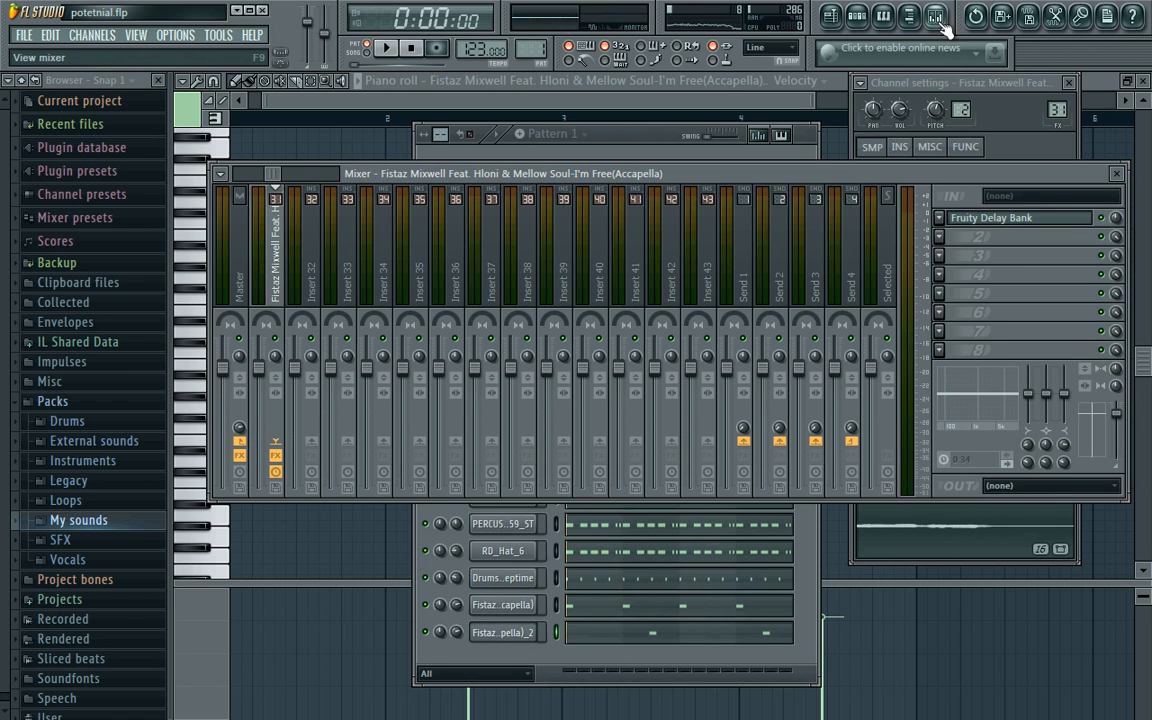
pyautogui.click(980, 228)
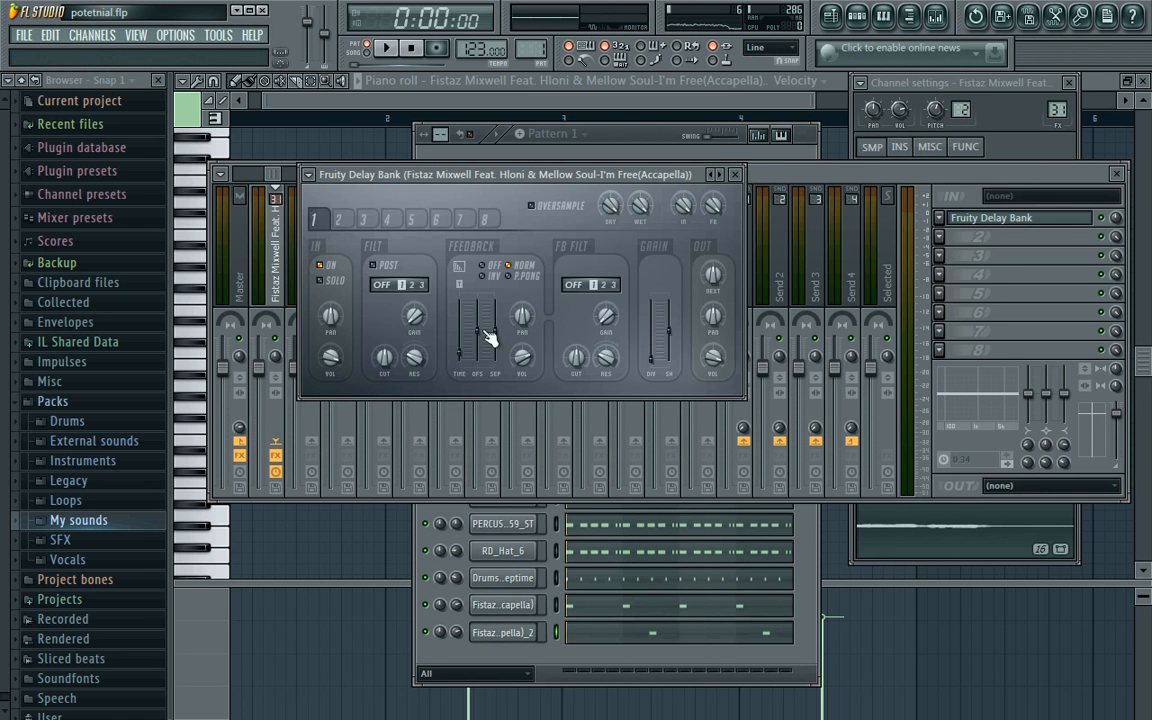